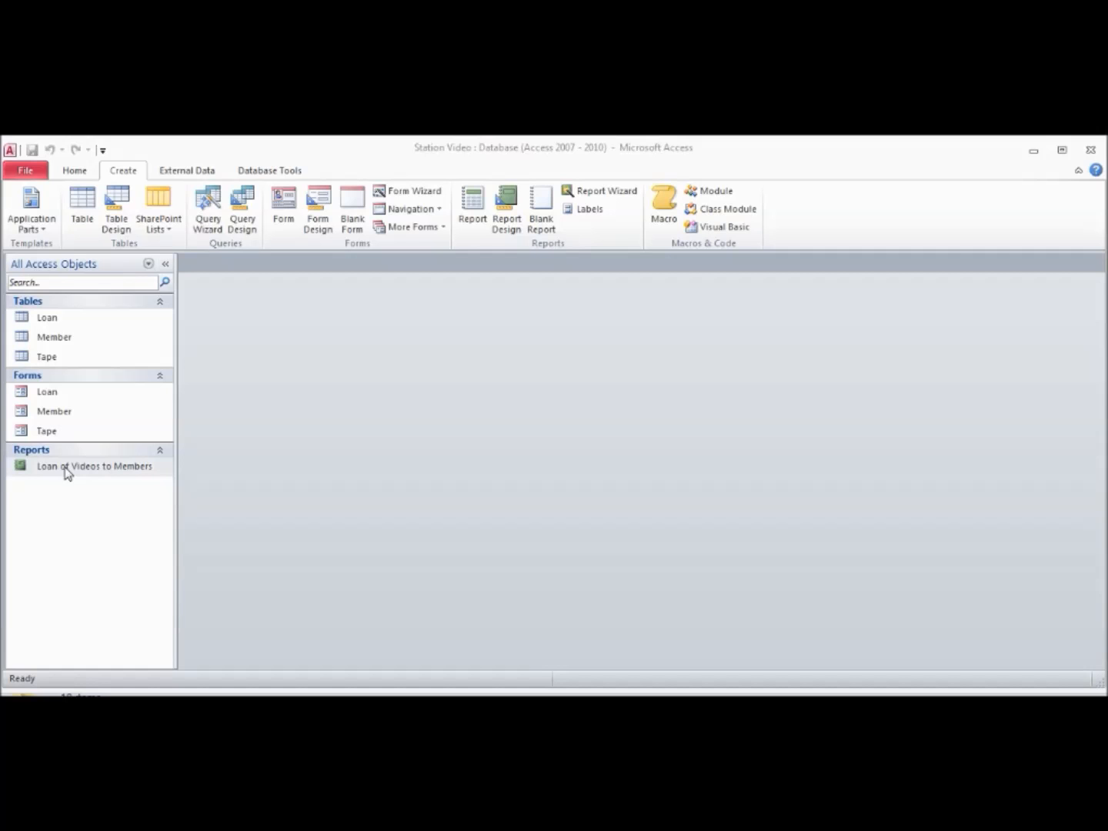
- Open the Loan of Videos to Members report and switch it to Design View
double_click(66, 468)
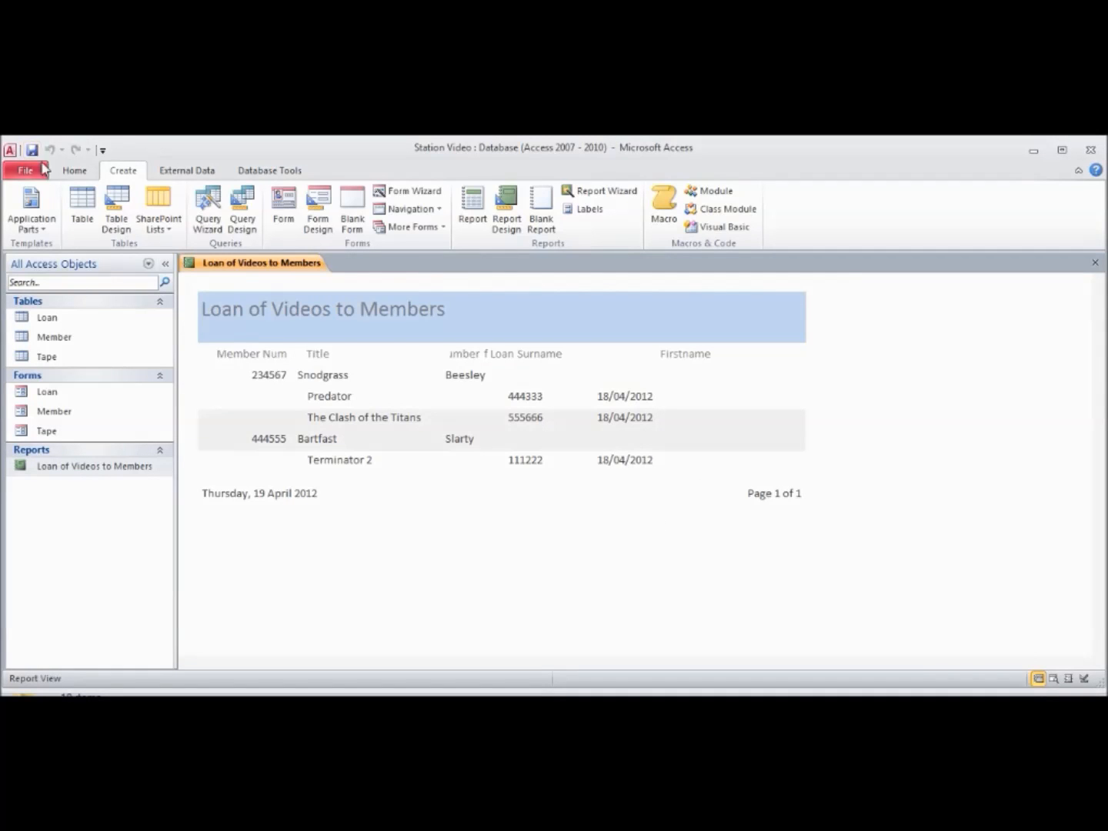
left_click(74, 174)
left_click(24, 219)
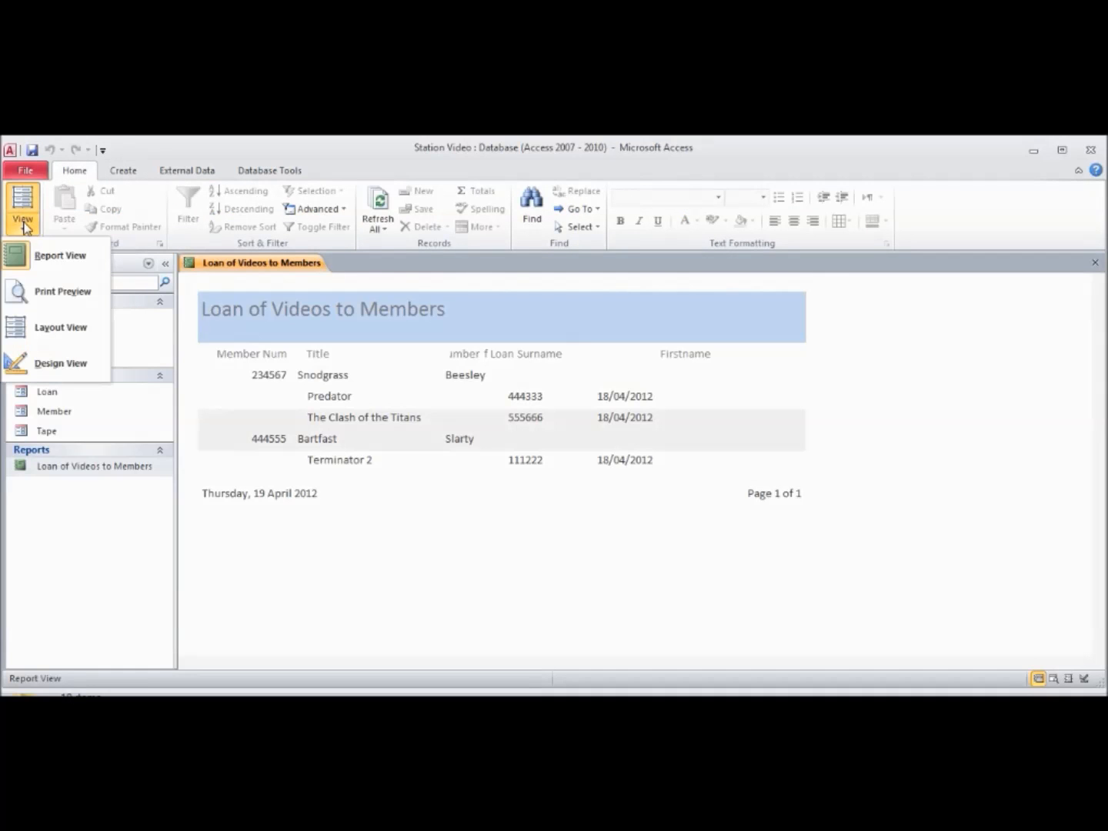
left_click(66, 369)
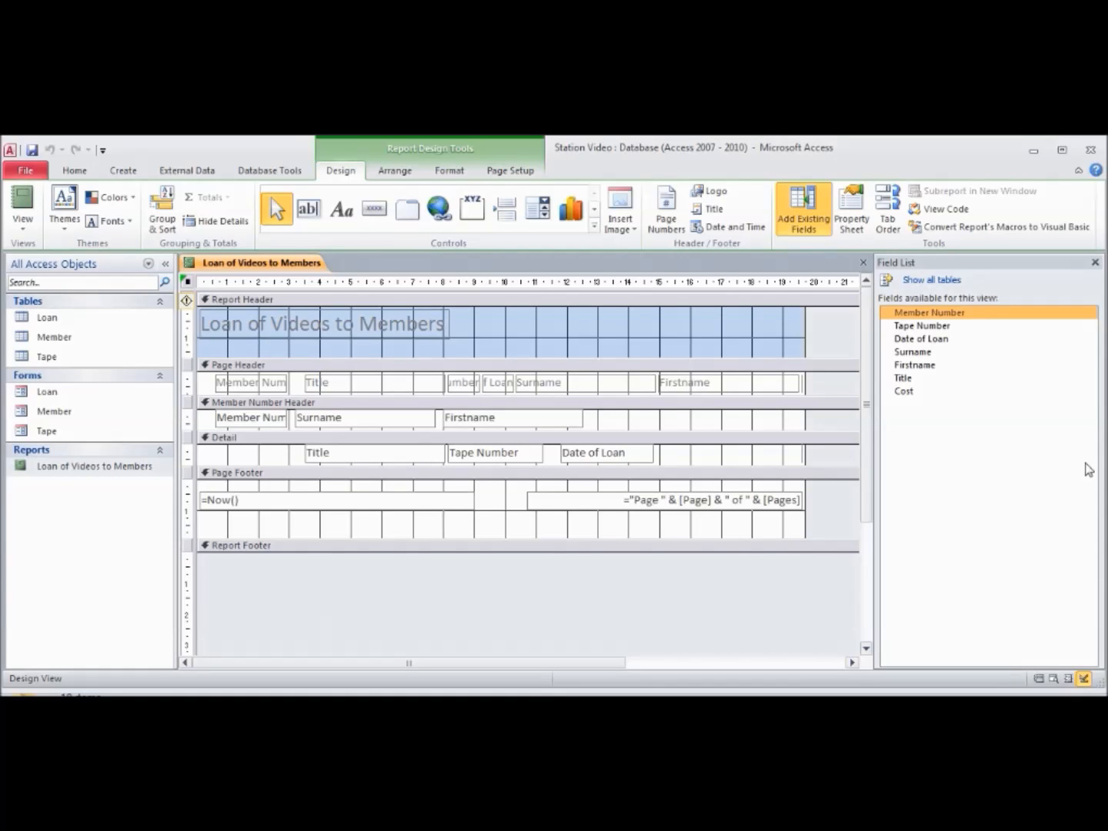
- Delete the Firstname and Surname labels from the Page Header section
left_click(722, 383)
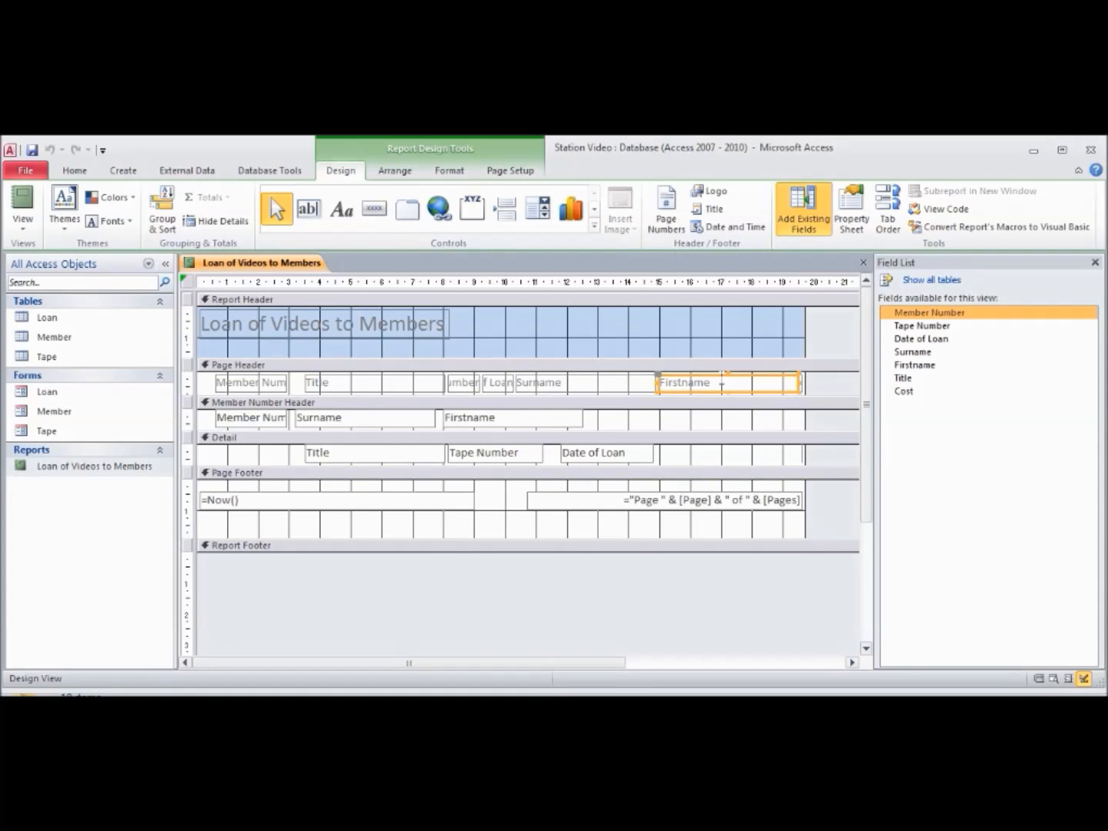
key("Delete")
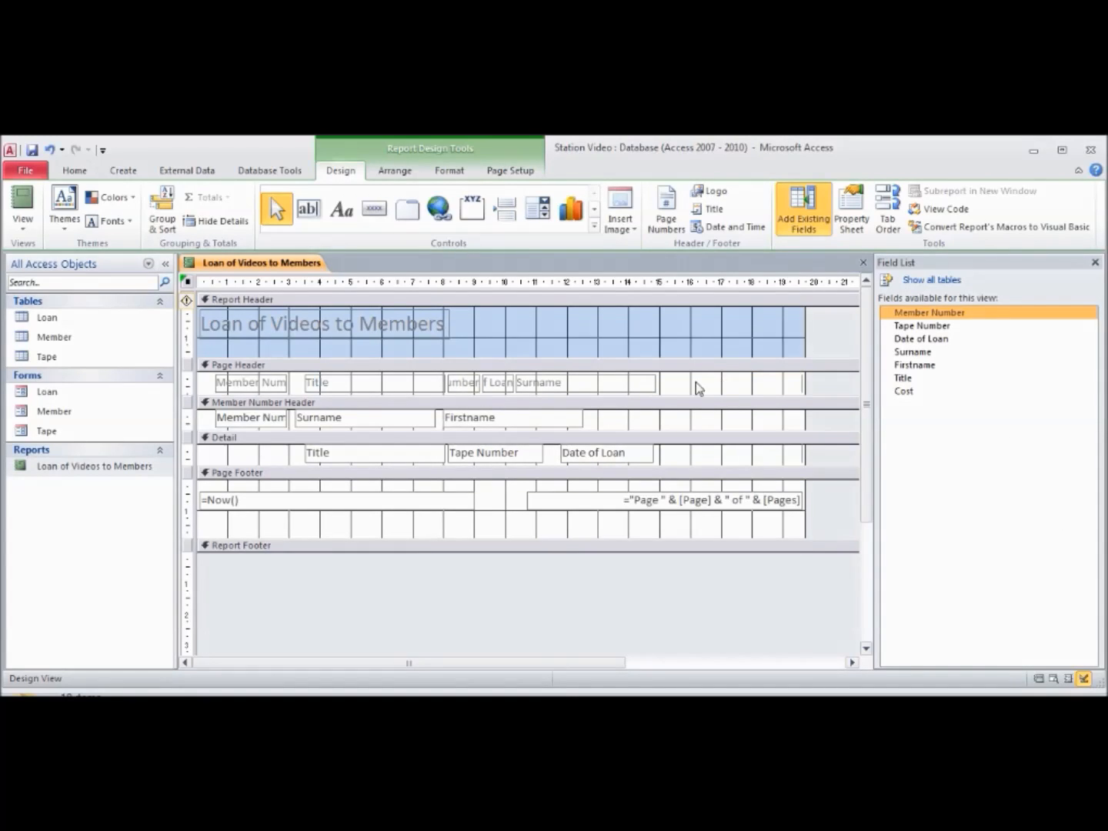
left_click(620, 376)
key("Delete")
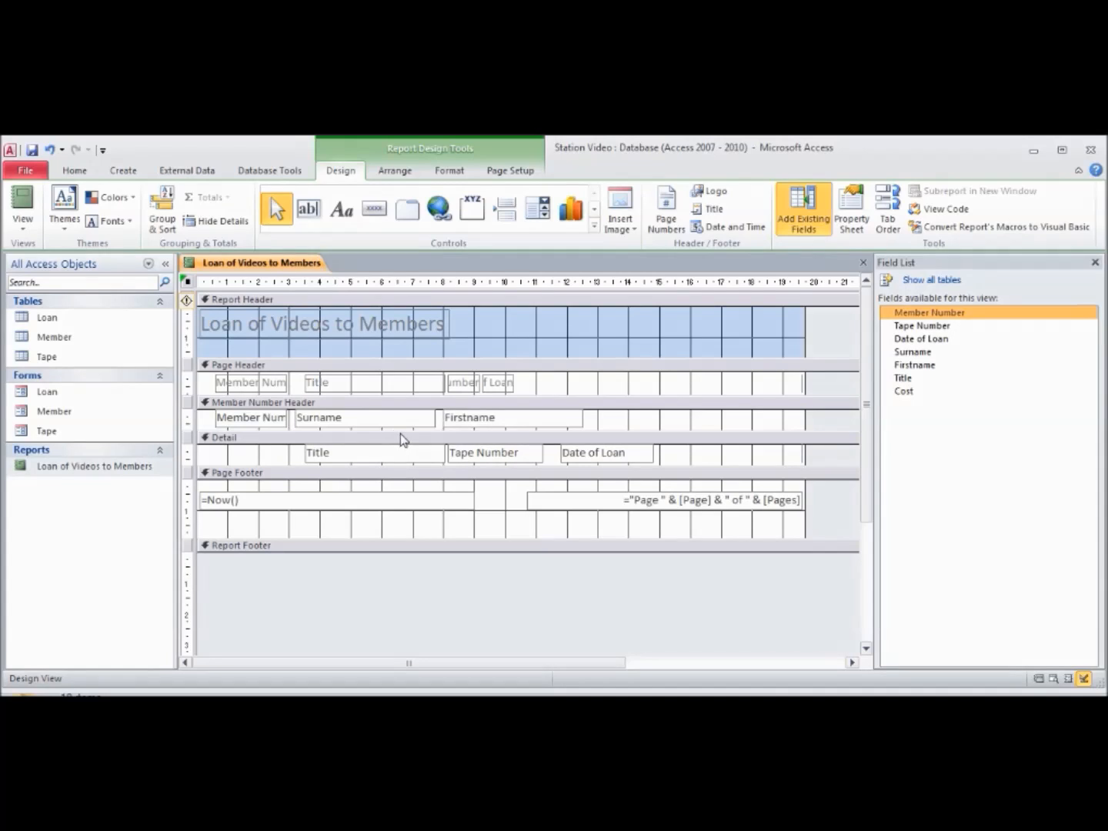
- Enlarge the Member Number Header section to about 2.7 cm and move the Title label from the Page Header to its lower part
left_click_drag(400, 432, 380, 490)
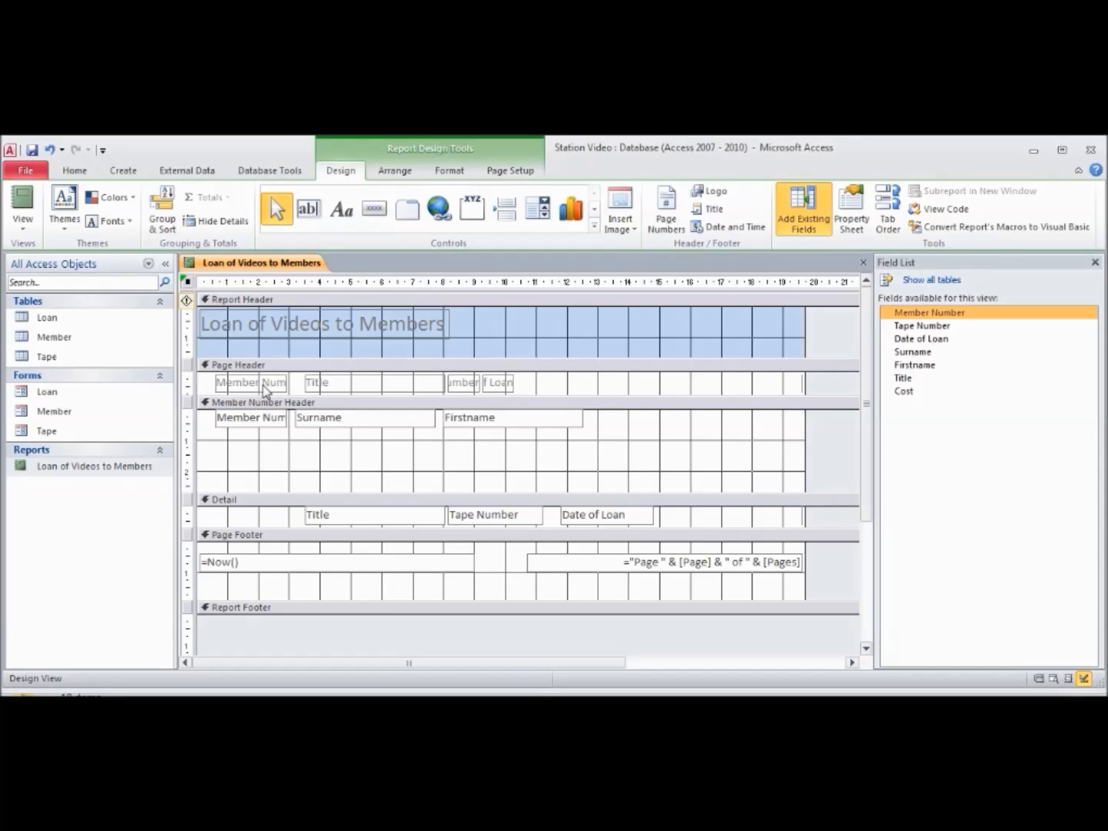
left_click(337, 383)
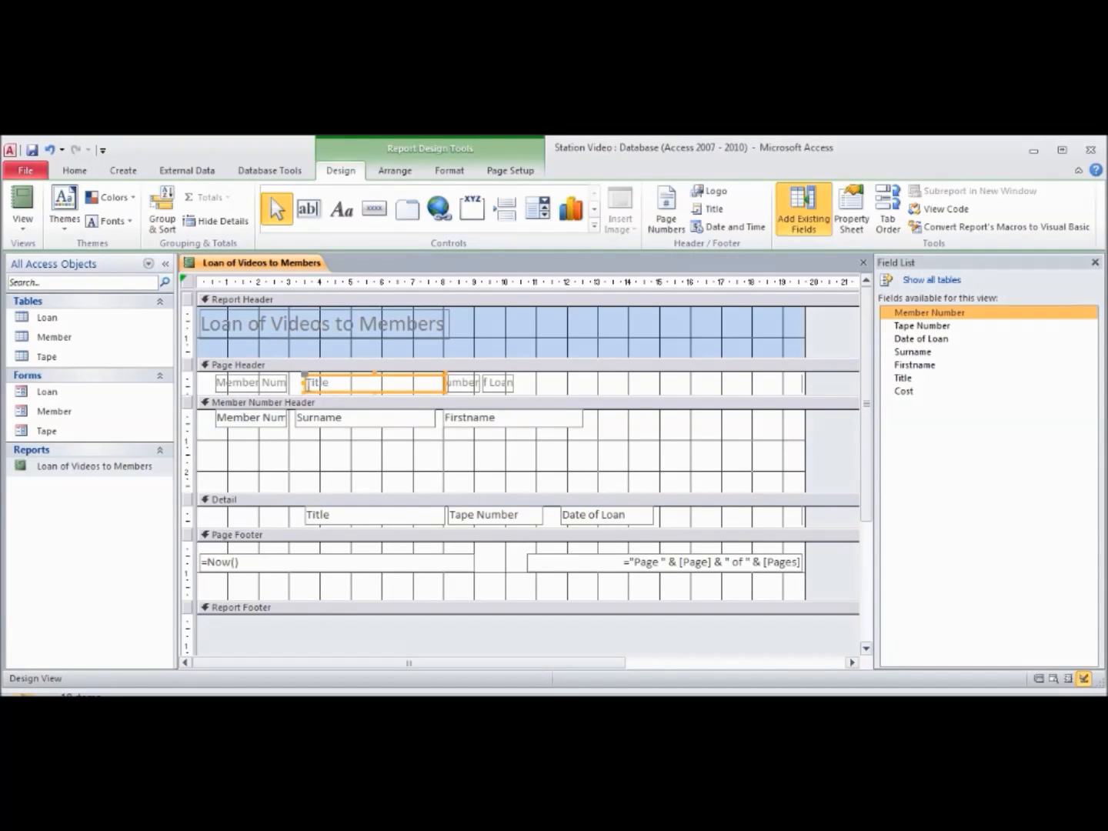
left_click_drag(314, 388, 313, 483)
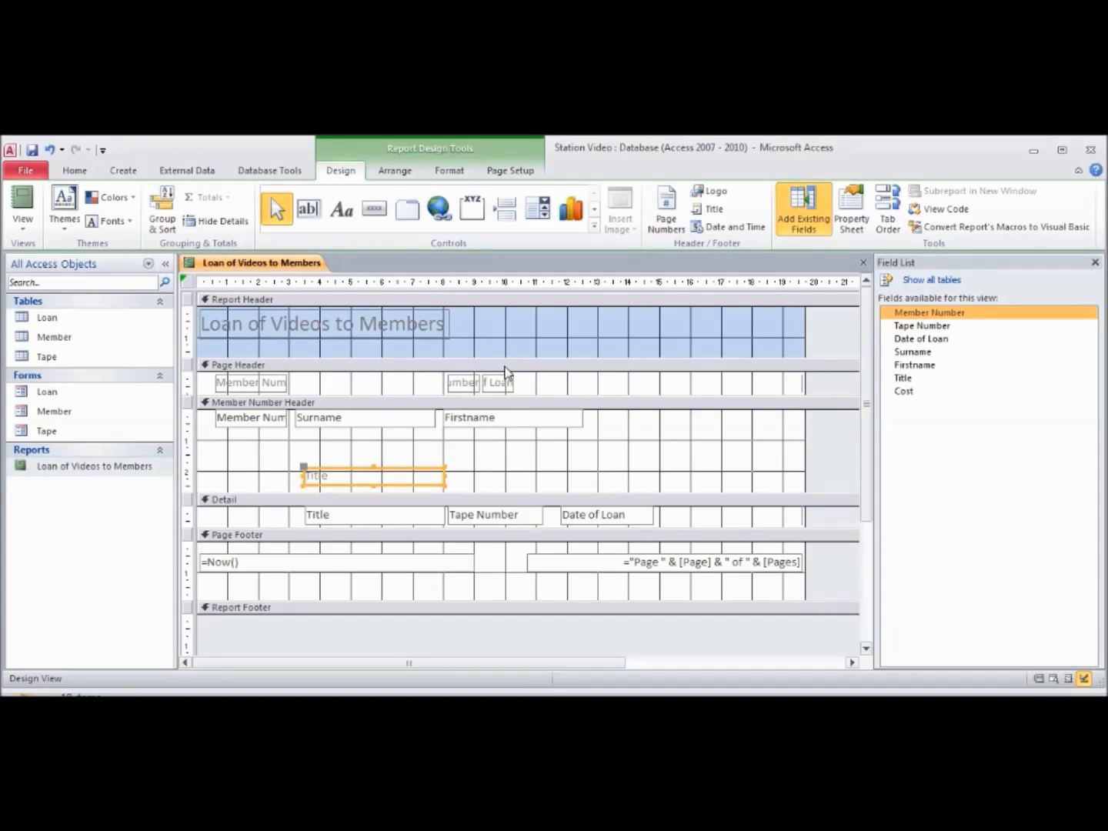
- Move the Tape Number and Date of Loan labels from the Page Header into the Member Number Header, above their matching Detail fields
left_click(475, 383)
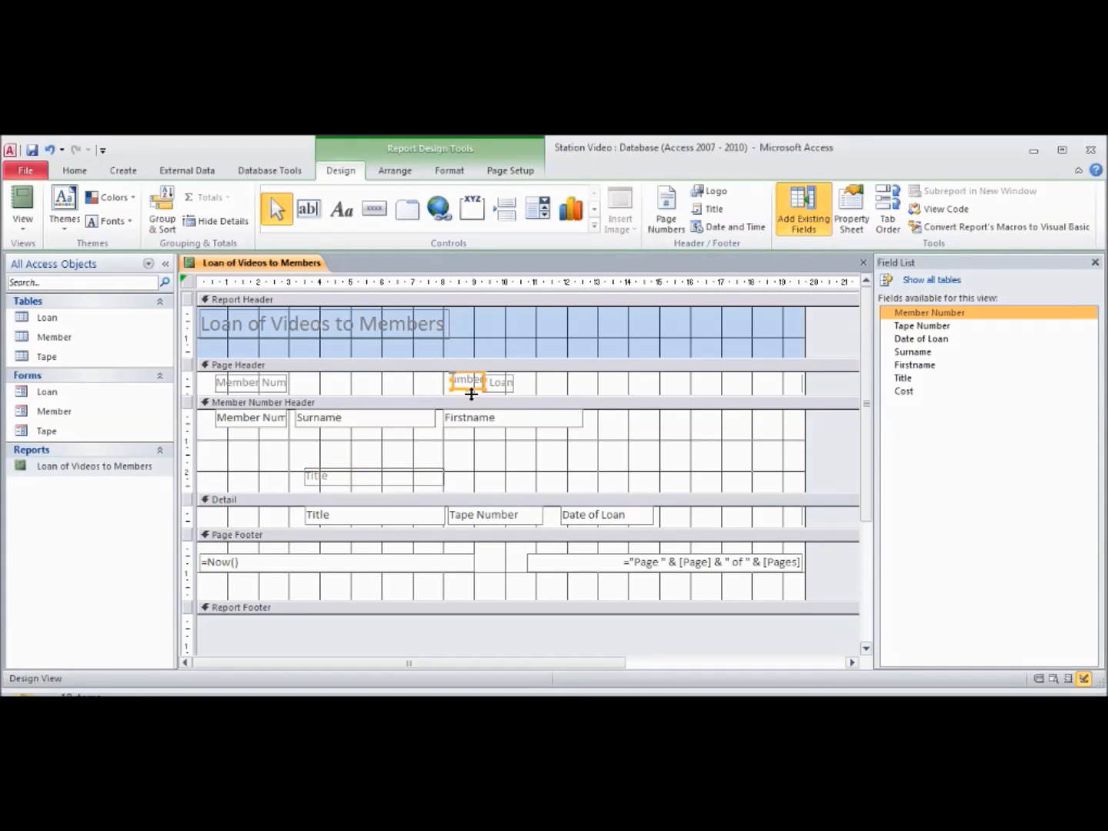
left_click(461, 402)
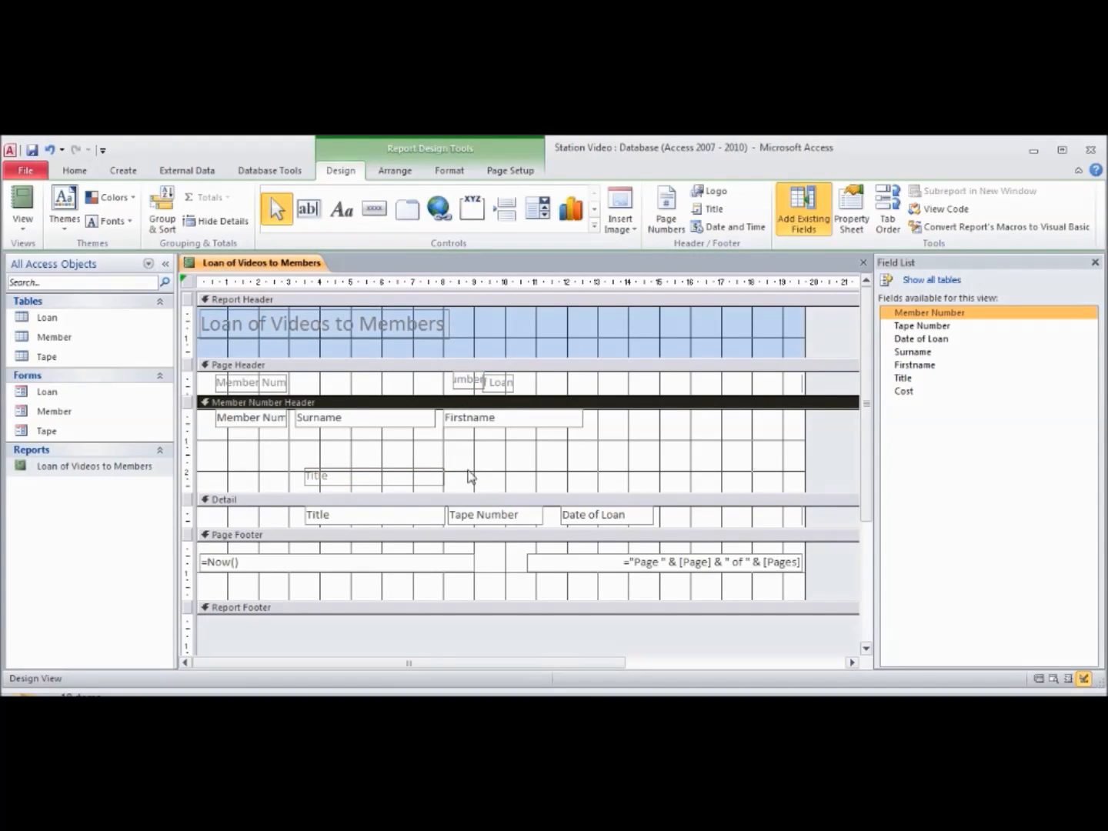
left_click(482, 377)
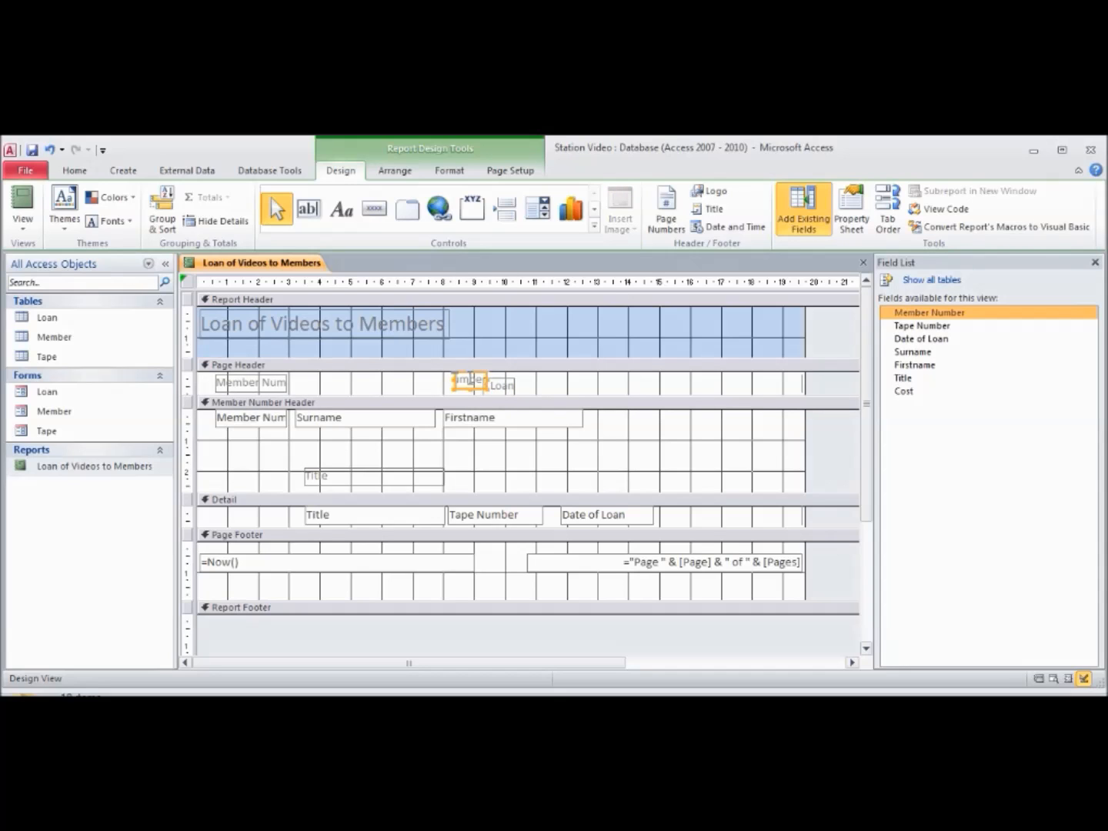
left_click_drag(468, 391, 448, 487)
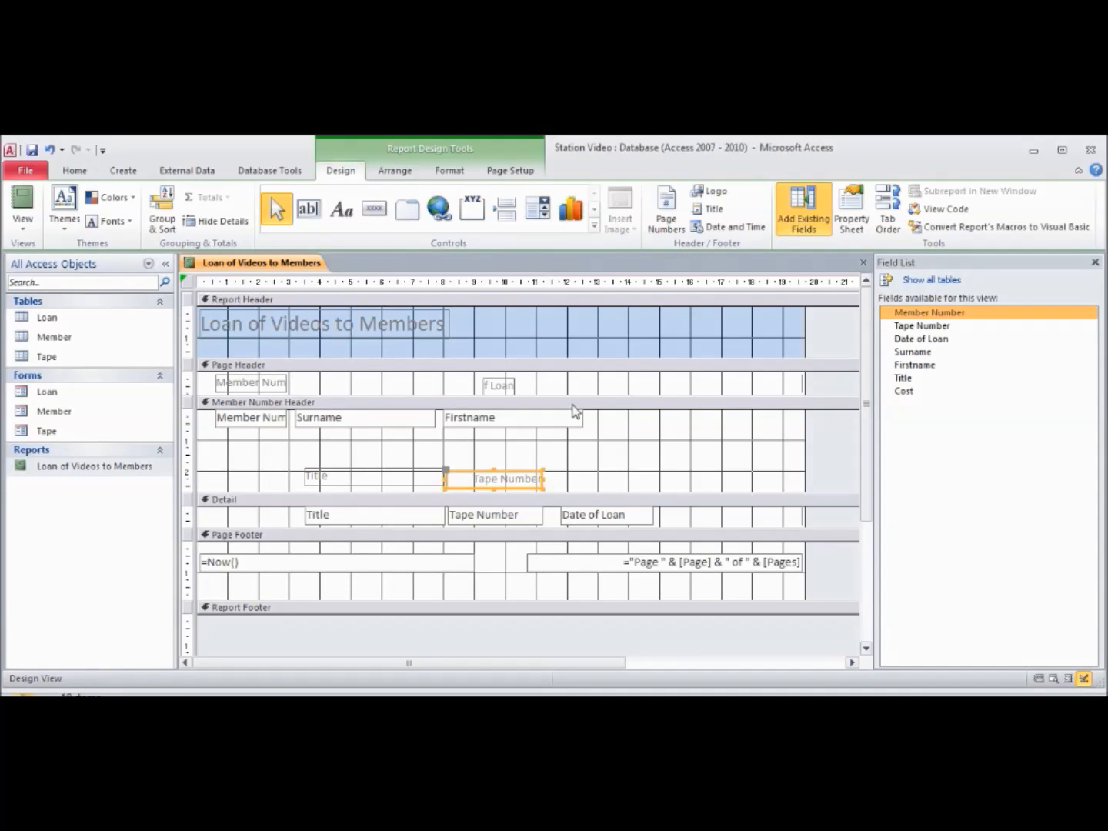
left_click(496, 387)
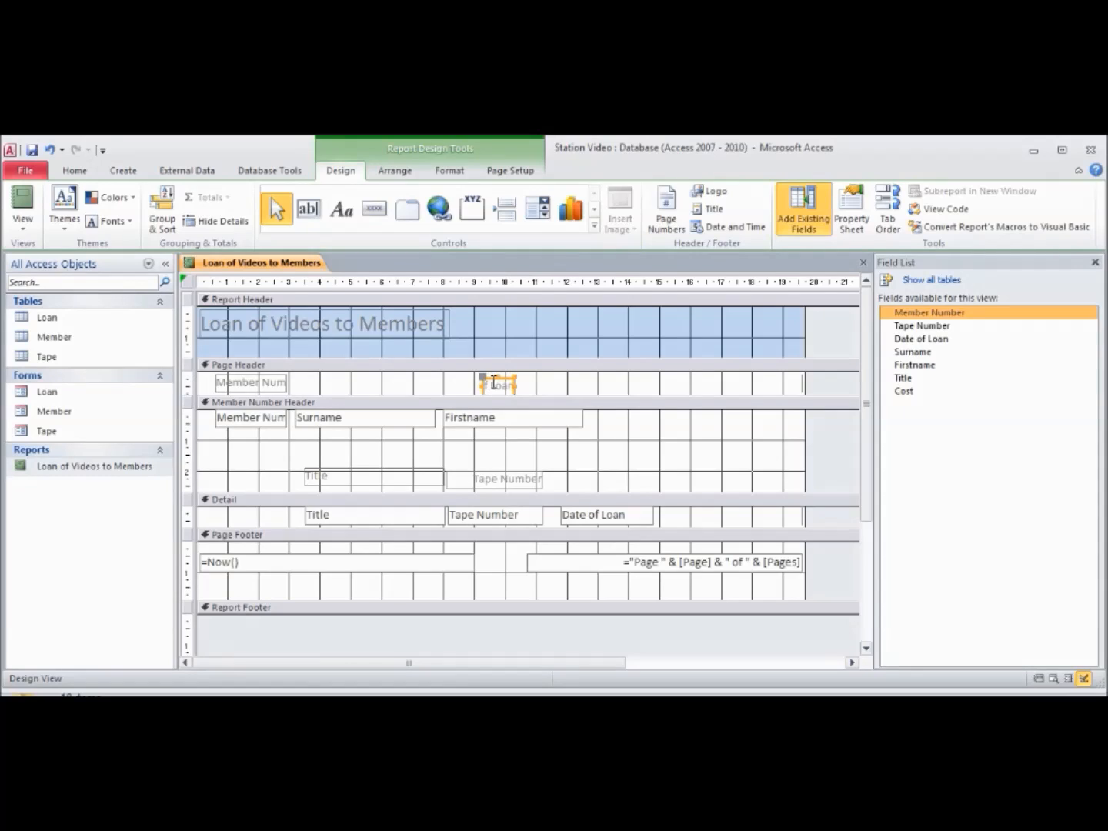
left_click_drag(489, 379, 654, 477)
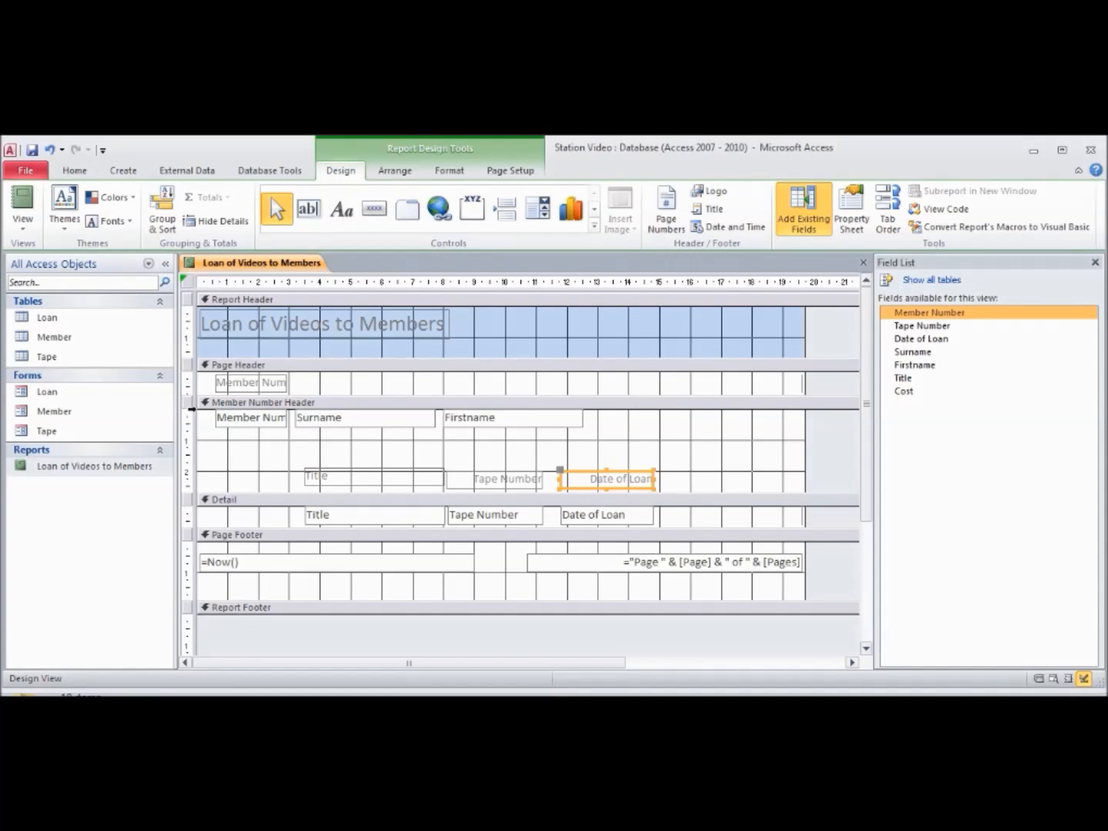
- Move the Member Number, Surname and Firstname fields together about 1 cm down within the Member Number Header
left_click_drag(217, 417, 620, 461)
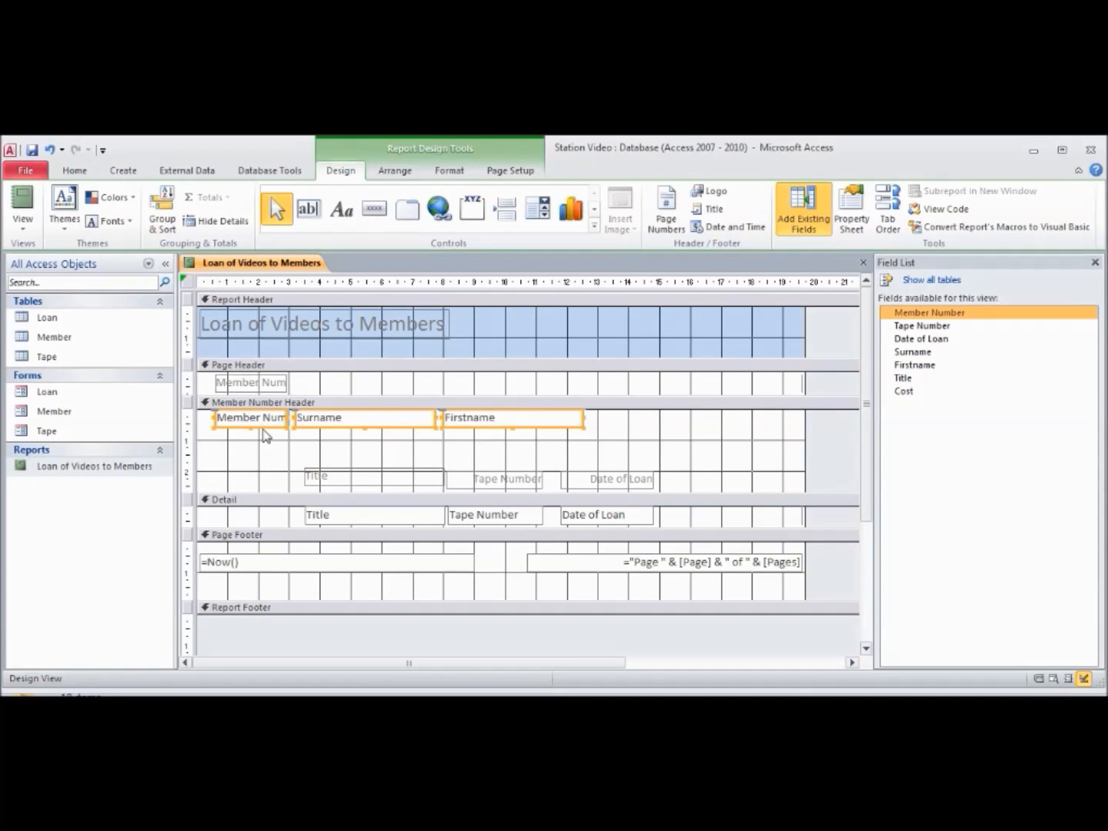
left_click_drag(266, 429, 269, 462)
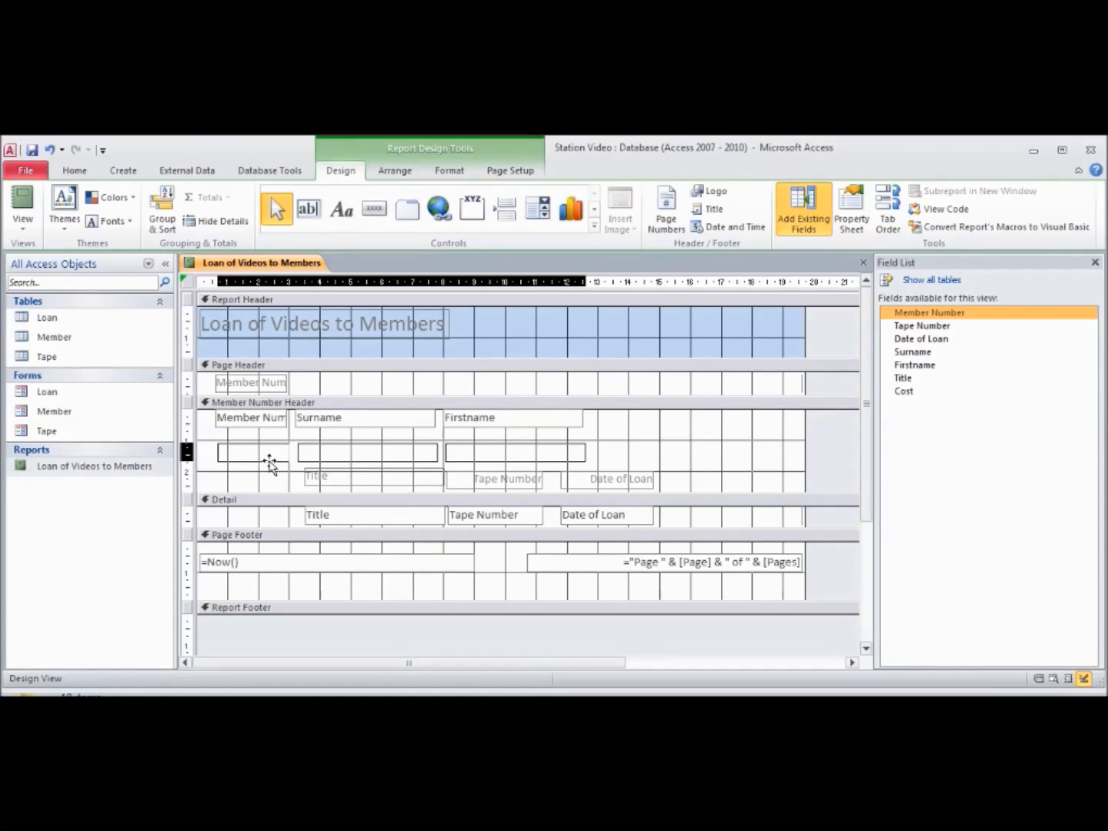
left_click_drag(269, 461, 260, 459)
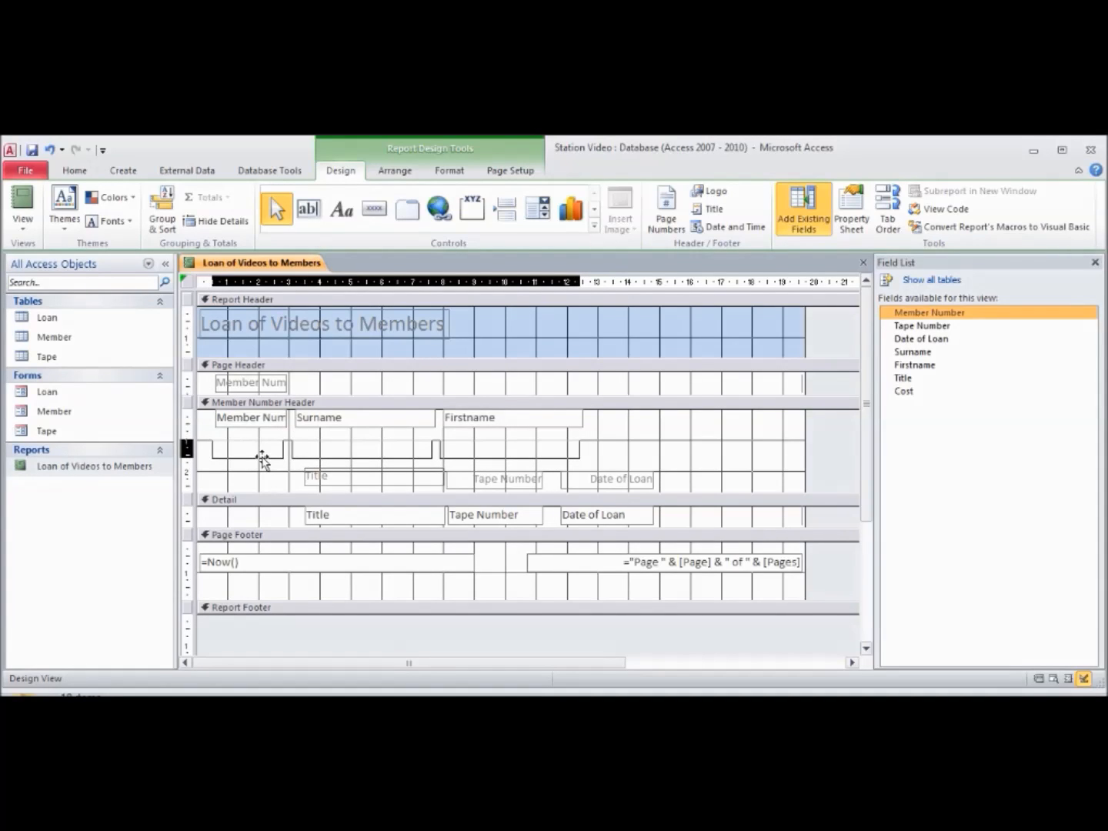
left_click_drag(263, 461, 264, 459)
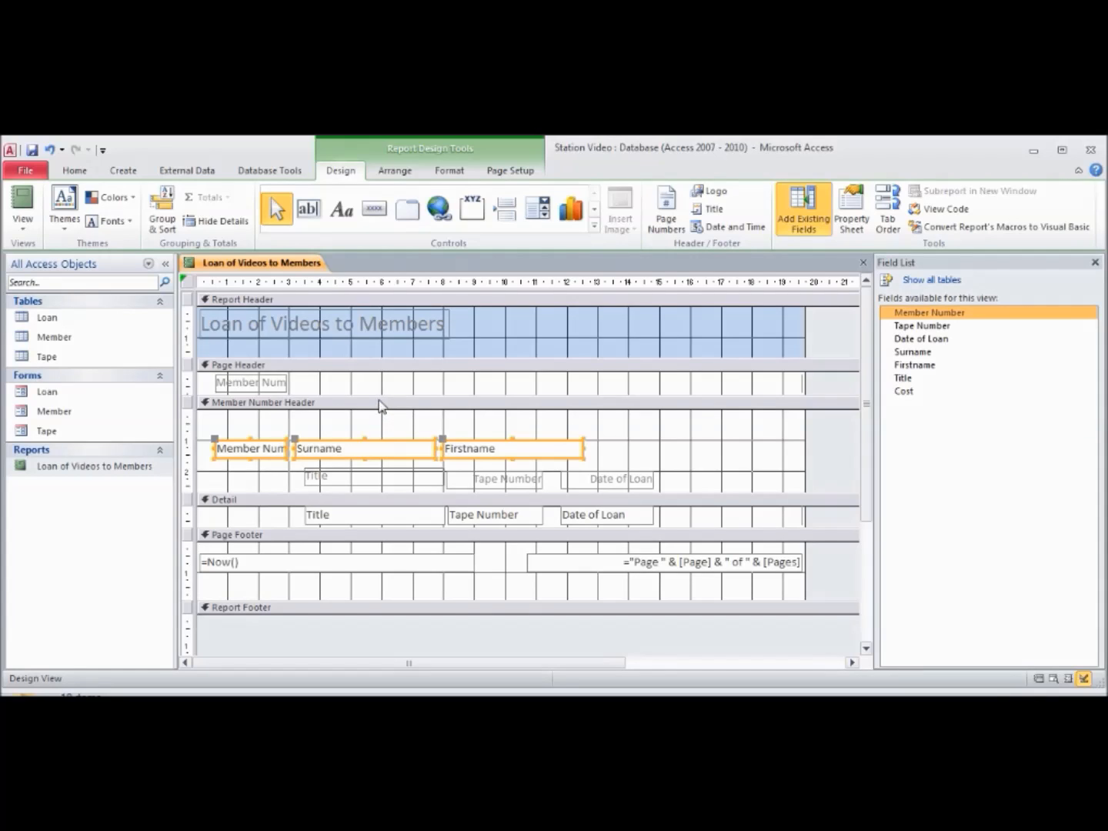
- Enlarge the Page Header section to about 1.9 cm and delete its Member Number label
left_click_drag(379, 396, 371, 429)
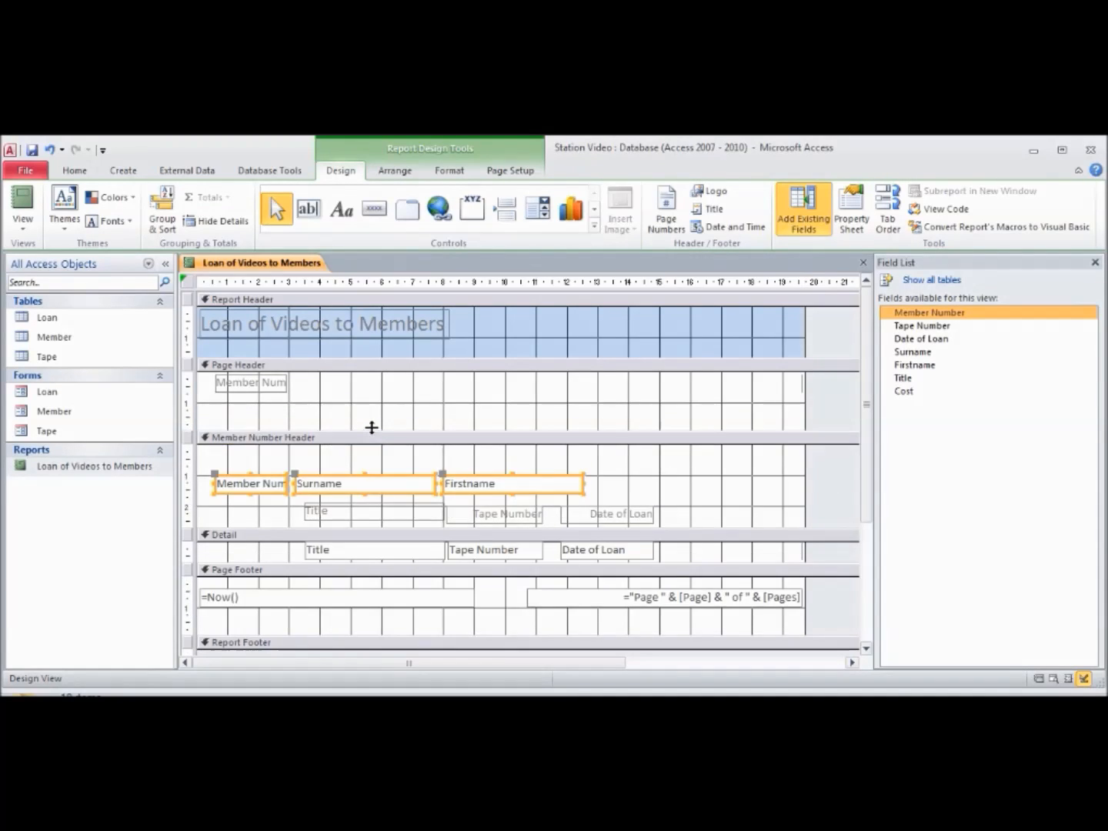
left_click(229, 383)
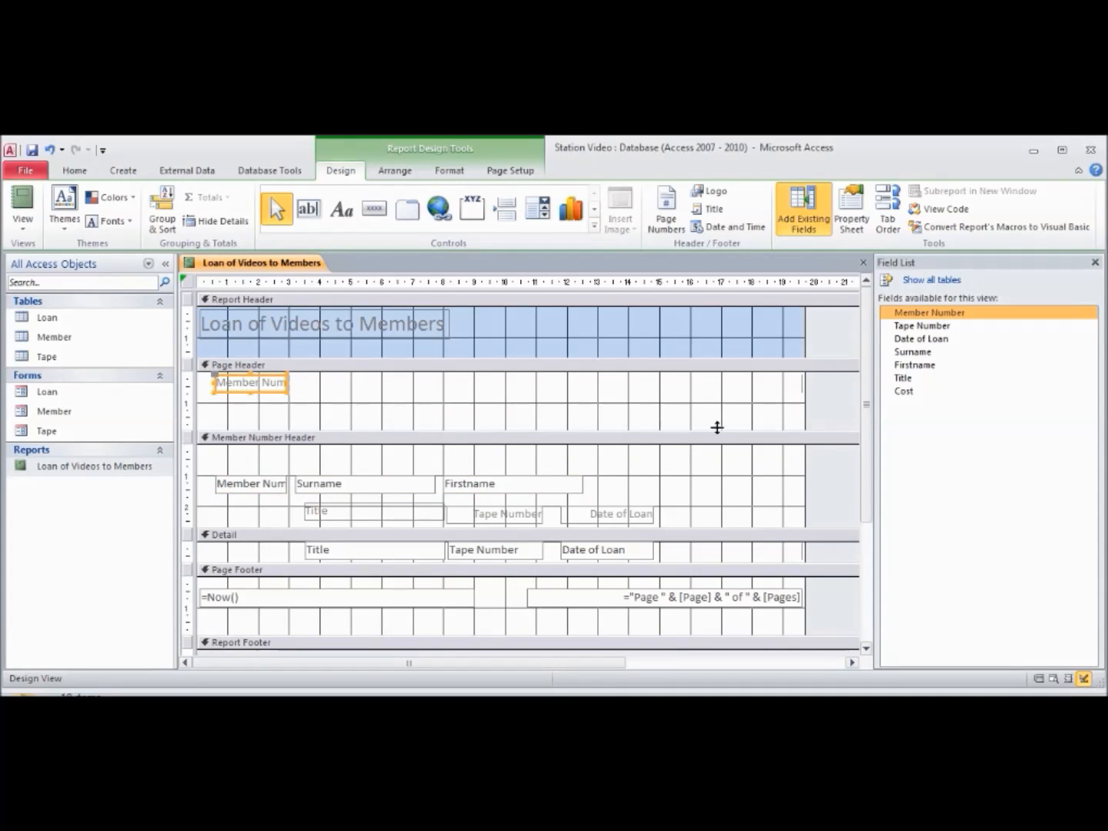
key("Delete")
- Move the report title label into the Page Header, collapsing the empty Report Header and shrinking the Page Header to fit the title
left_click(332, 329)
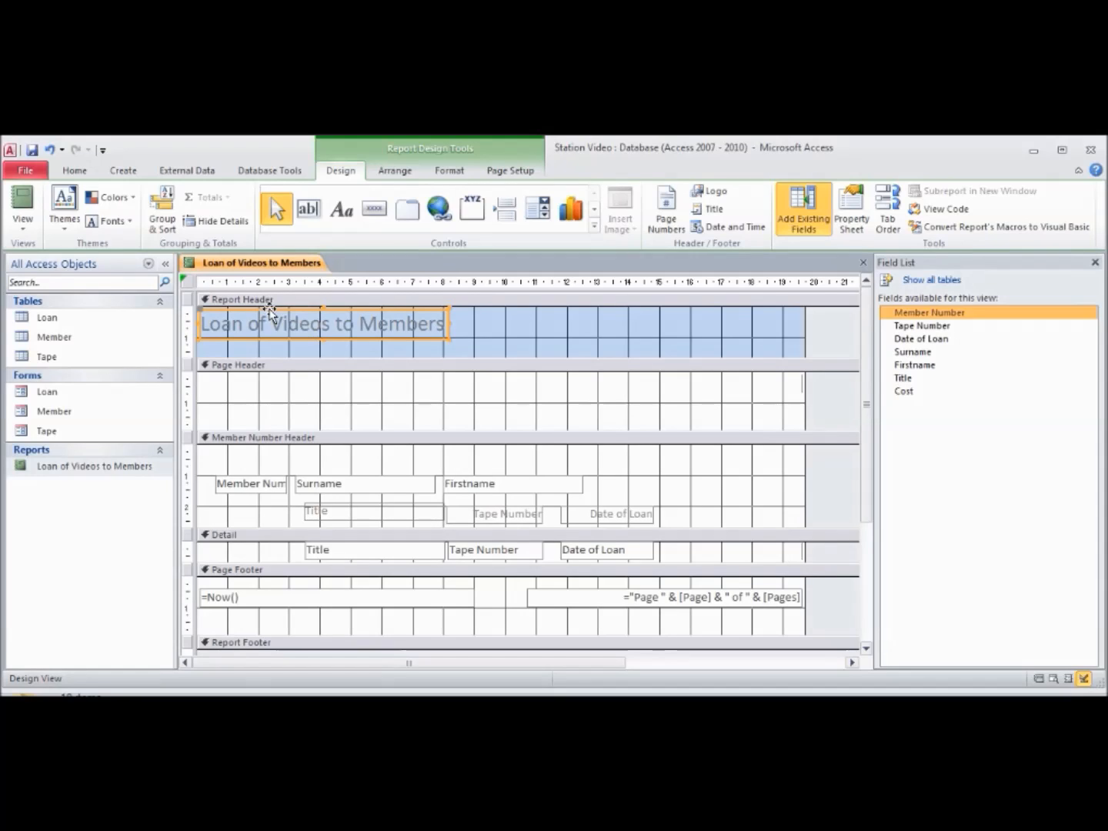
left_click_drag(266, 304, 268, 376)
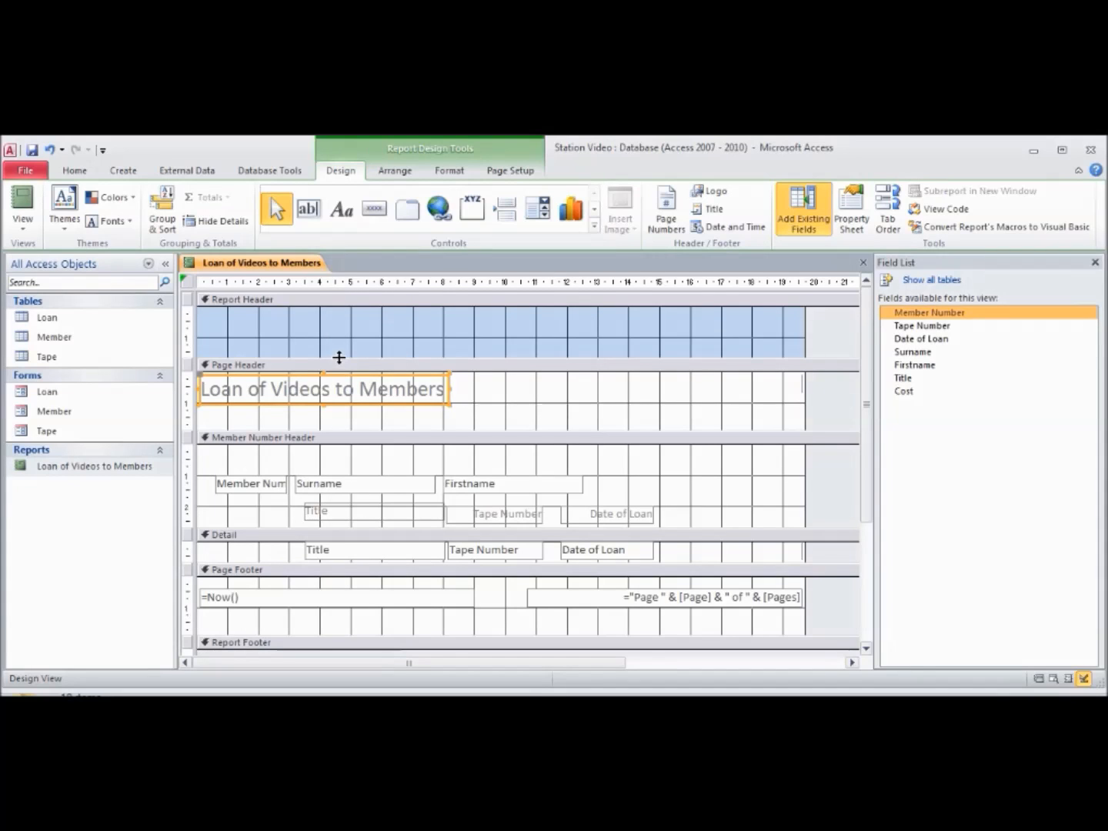
left_click_drag(338, 357, 344, 301)
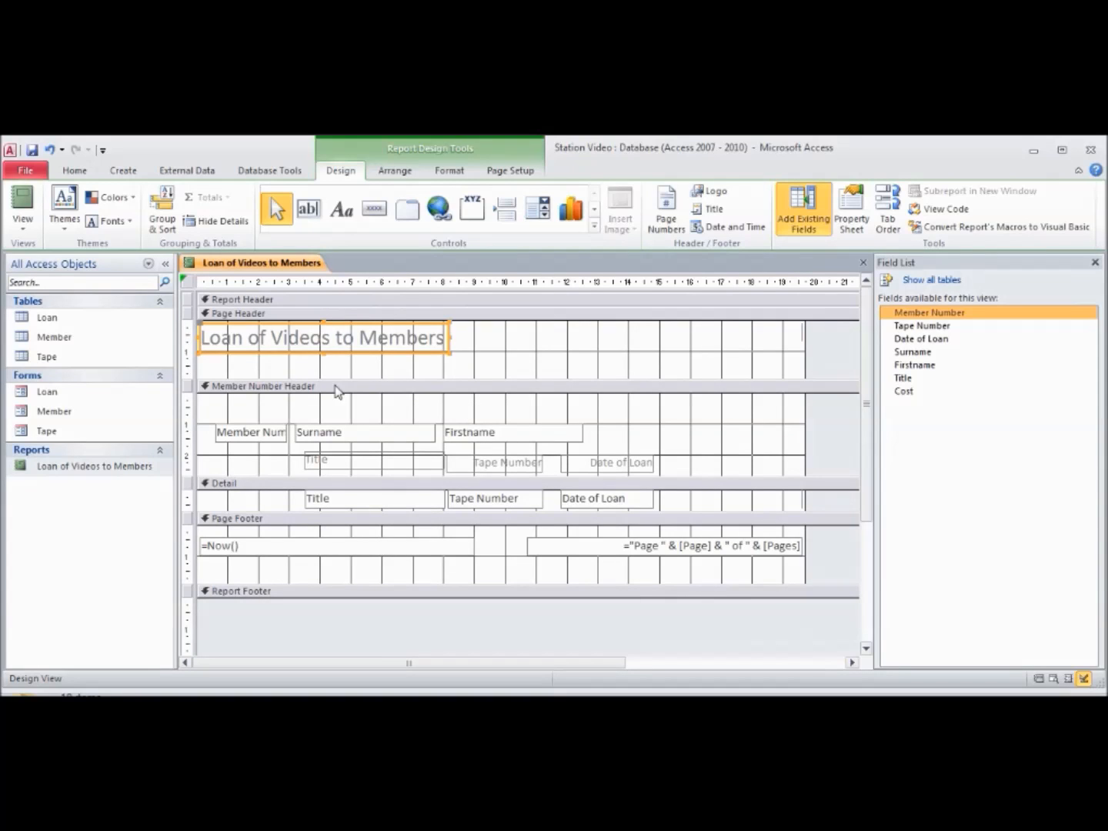
left_click_drag(314, 377, 315, 359)
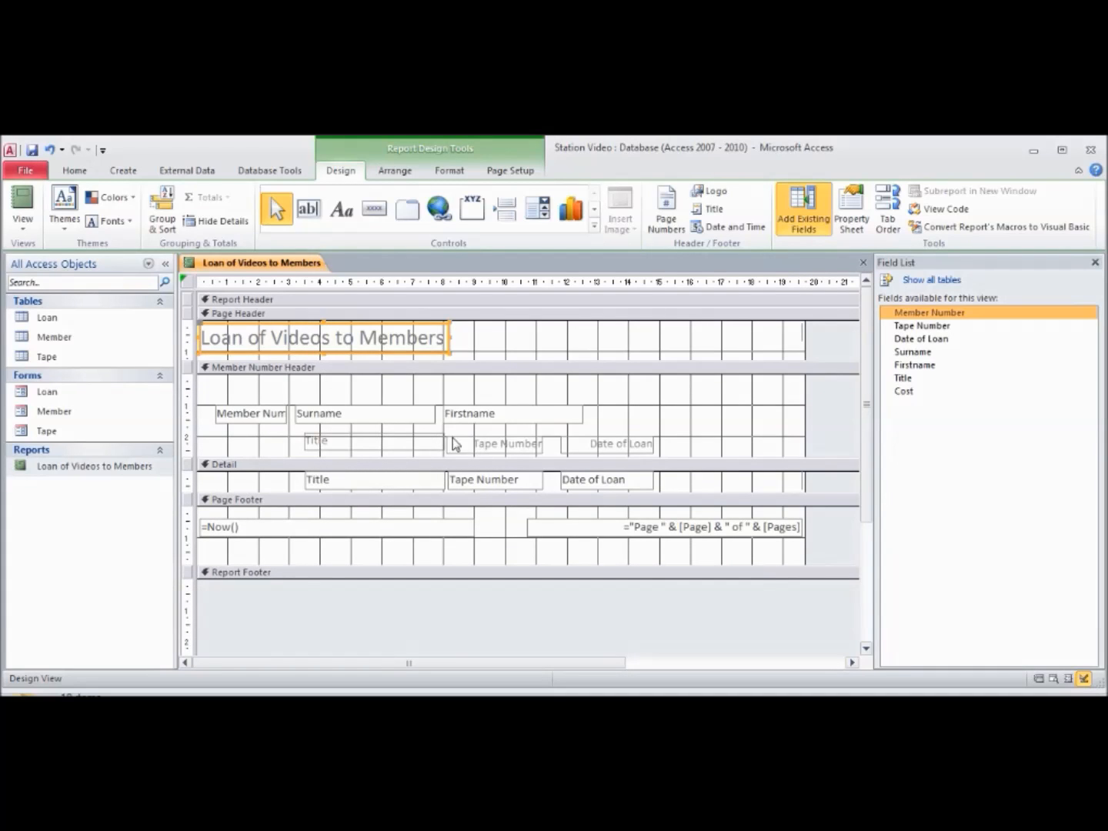
- Nudge the Title label in the Member Number Header down until it lines up with the Tape Number and Date of Loan labels
left_click(406, 445)
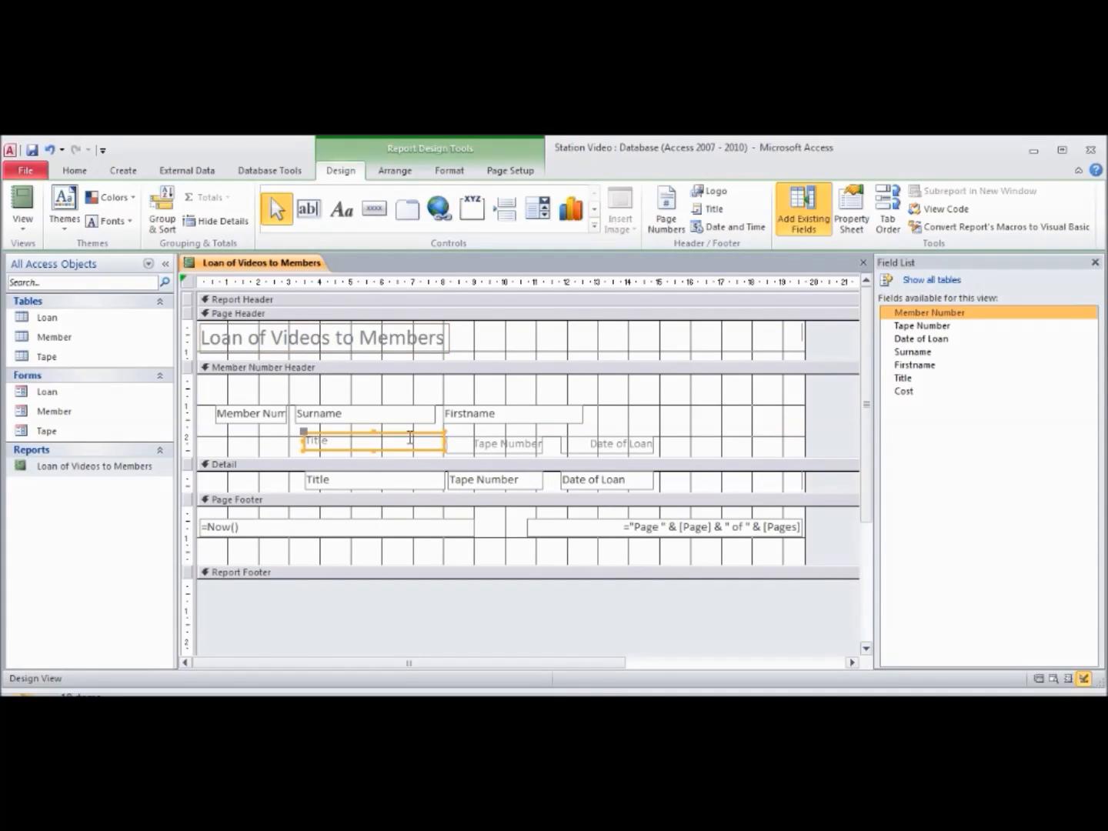
key("Down")
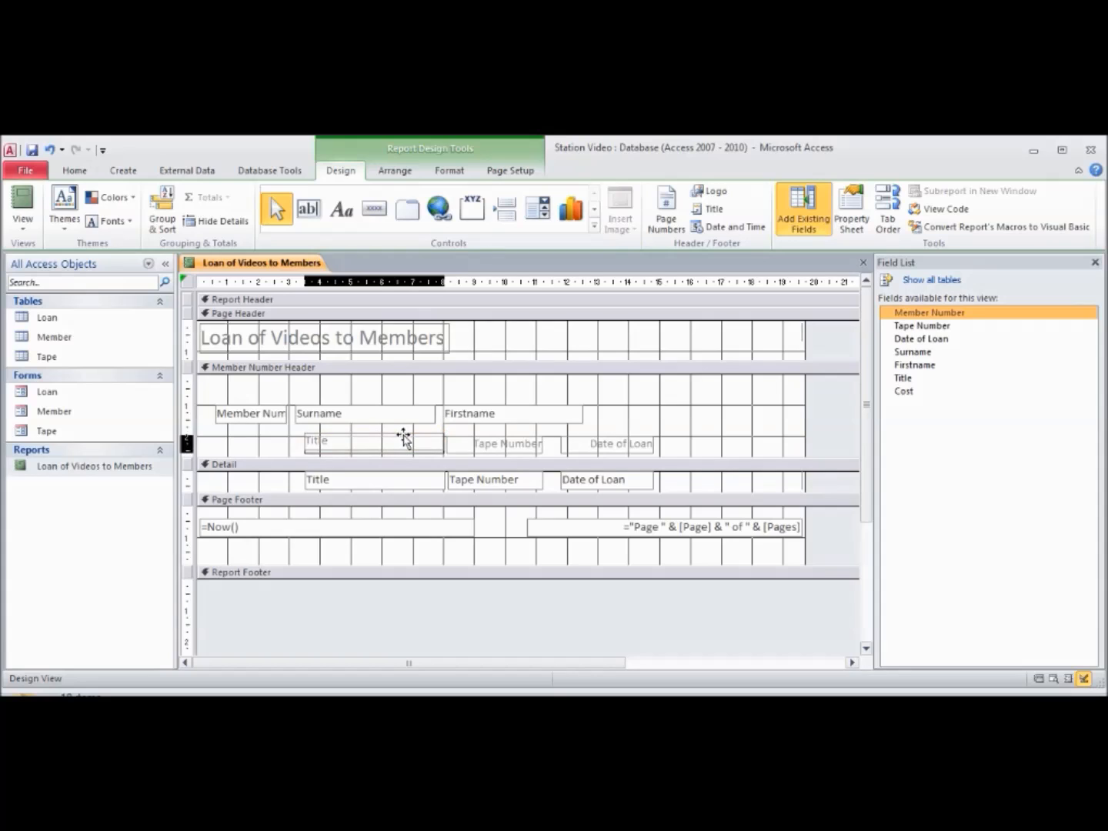
key("Down")
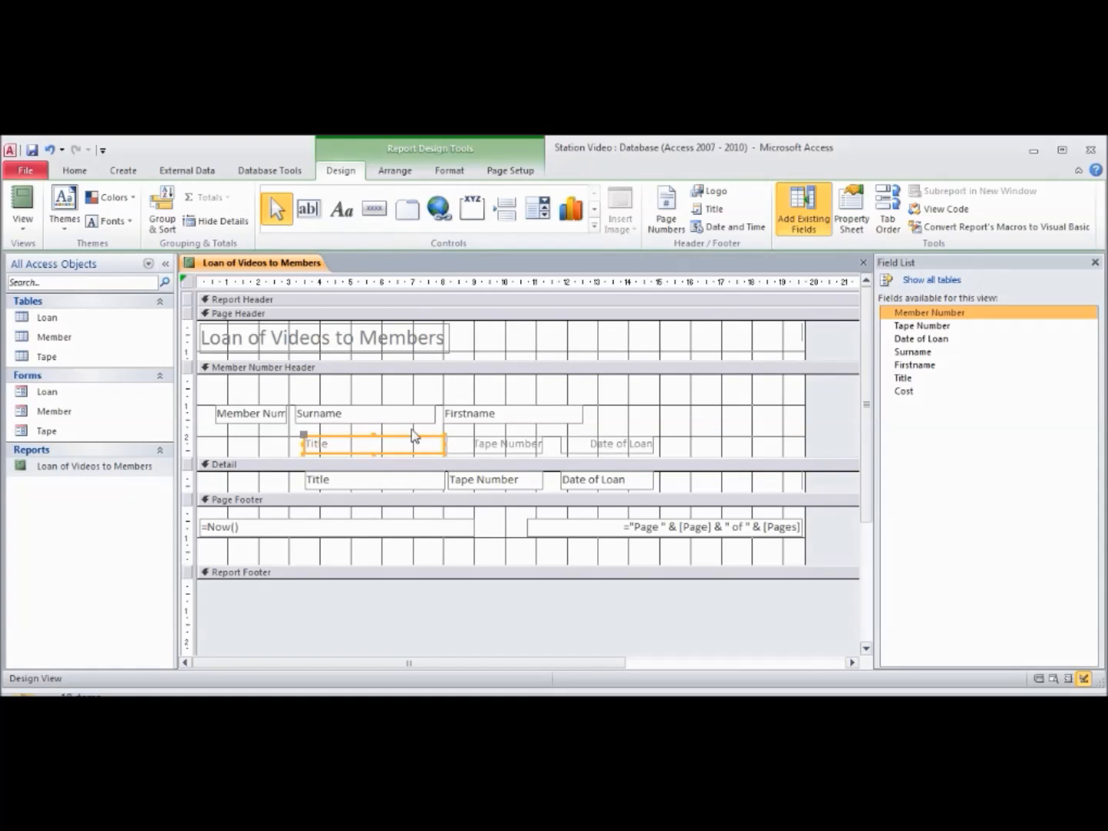
- Move all fields and labels in the Member Number Header up to its upper edge and shrink the section to about 2 cm
left_click_drag(212, 394, 724, 459)
left_click_drag(324, 411, 325, 384)
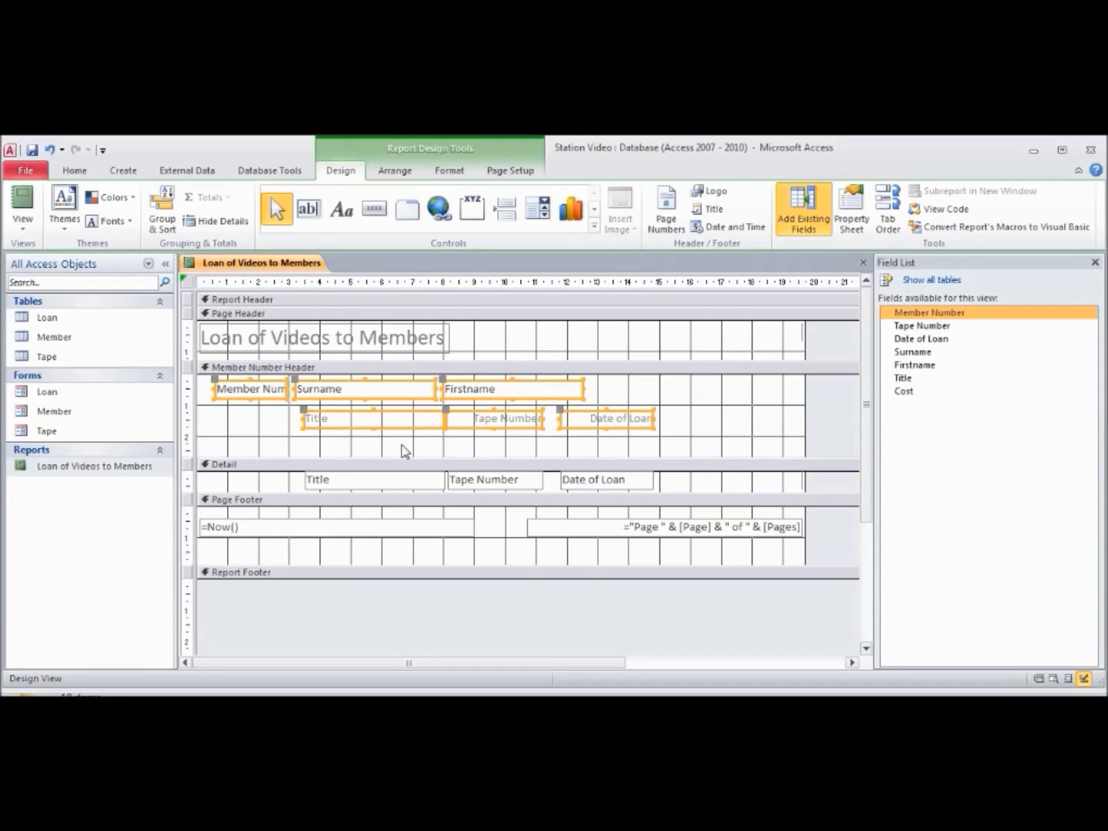
left_click_drag(401, 456, 401, 436)
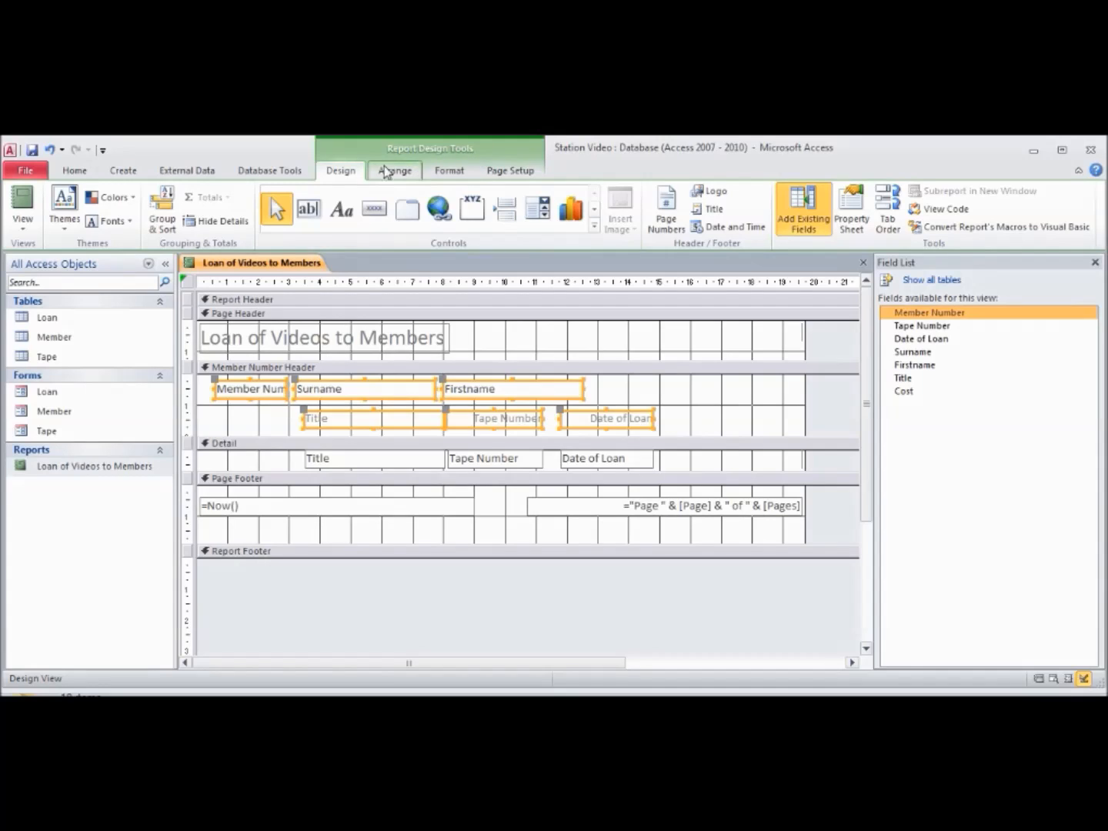
- Add an unbound text box about 2.4 cm wide in the Detail section, beside the Date of Loan field
left_click(315, 218)
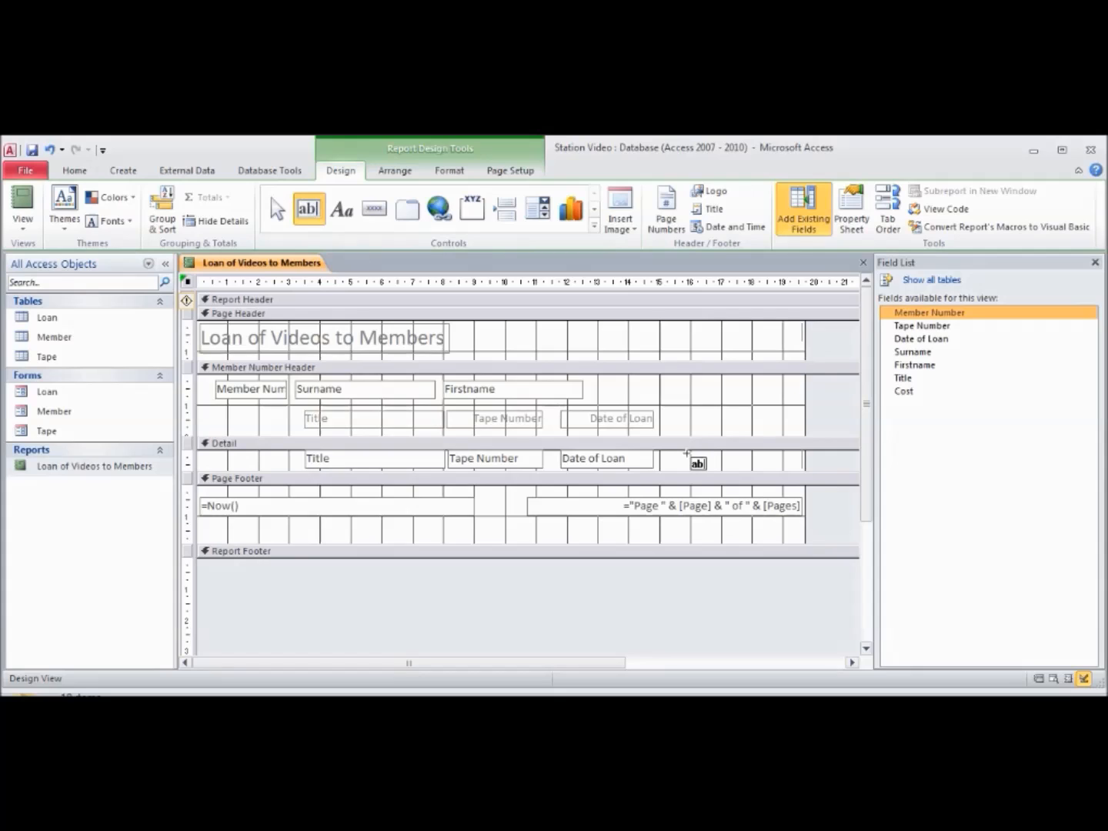
left_click_drag(676, 452, 749, 467)
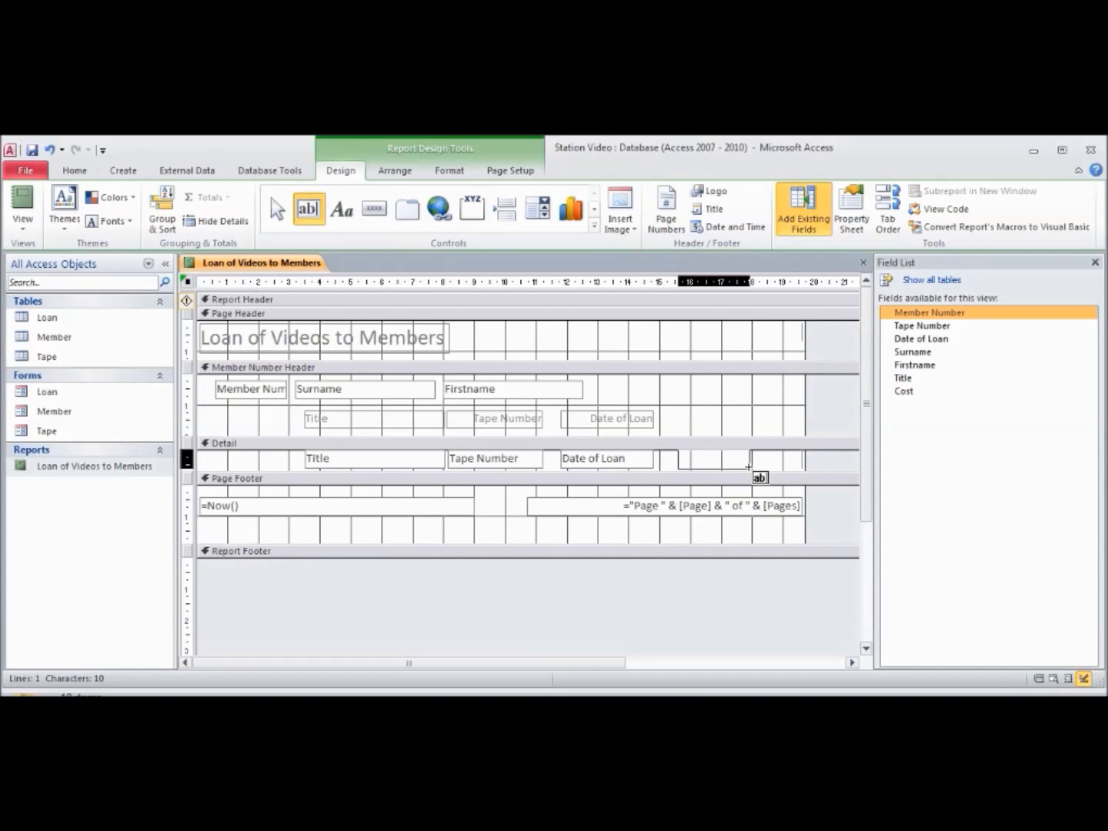
left_click_drag(750, 467, 751, 467)
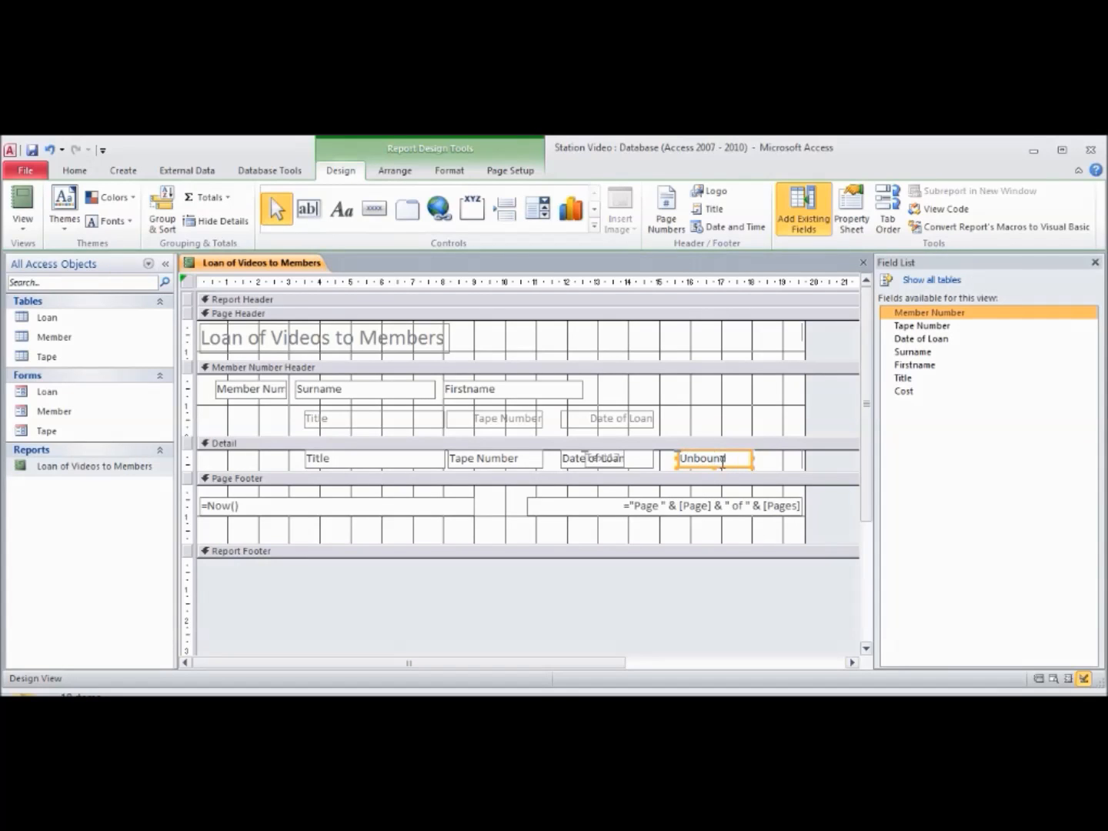
- Put the new text box and its label into a tabular layout, and remove that layout so the label can move separately
left_click(608, 460)
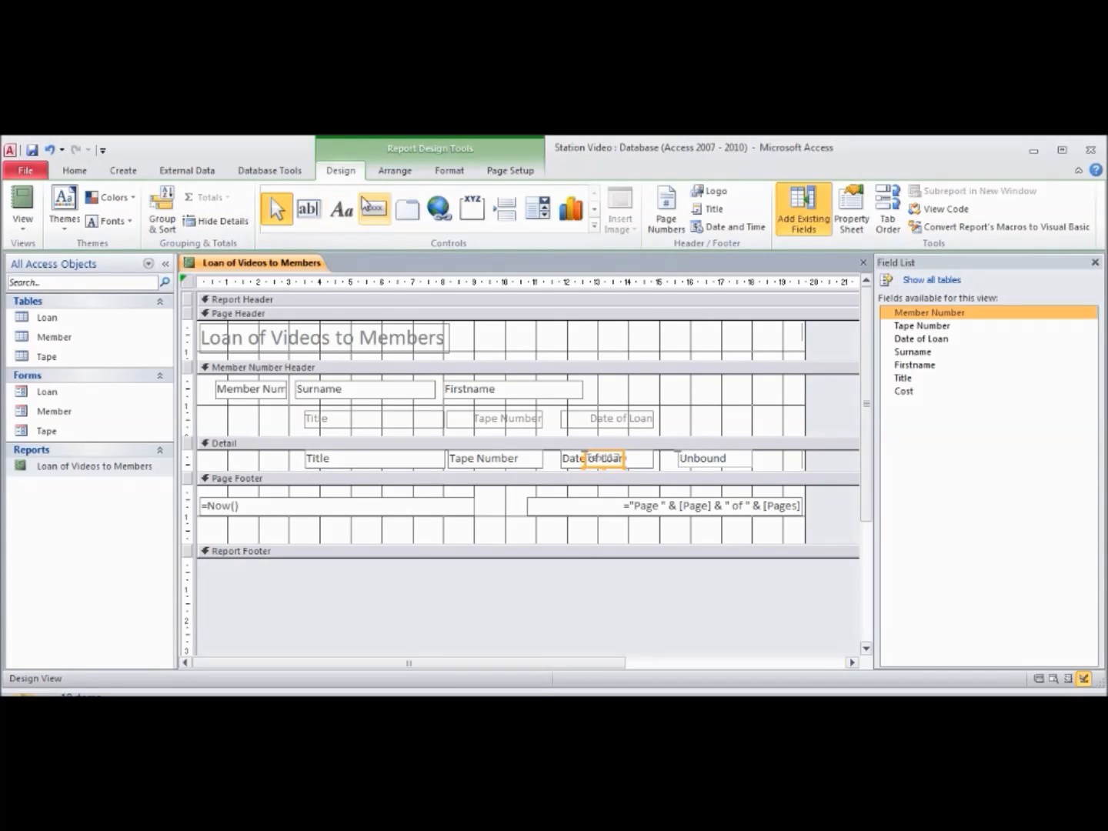
left_click(397, 172)
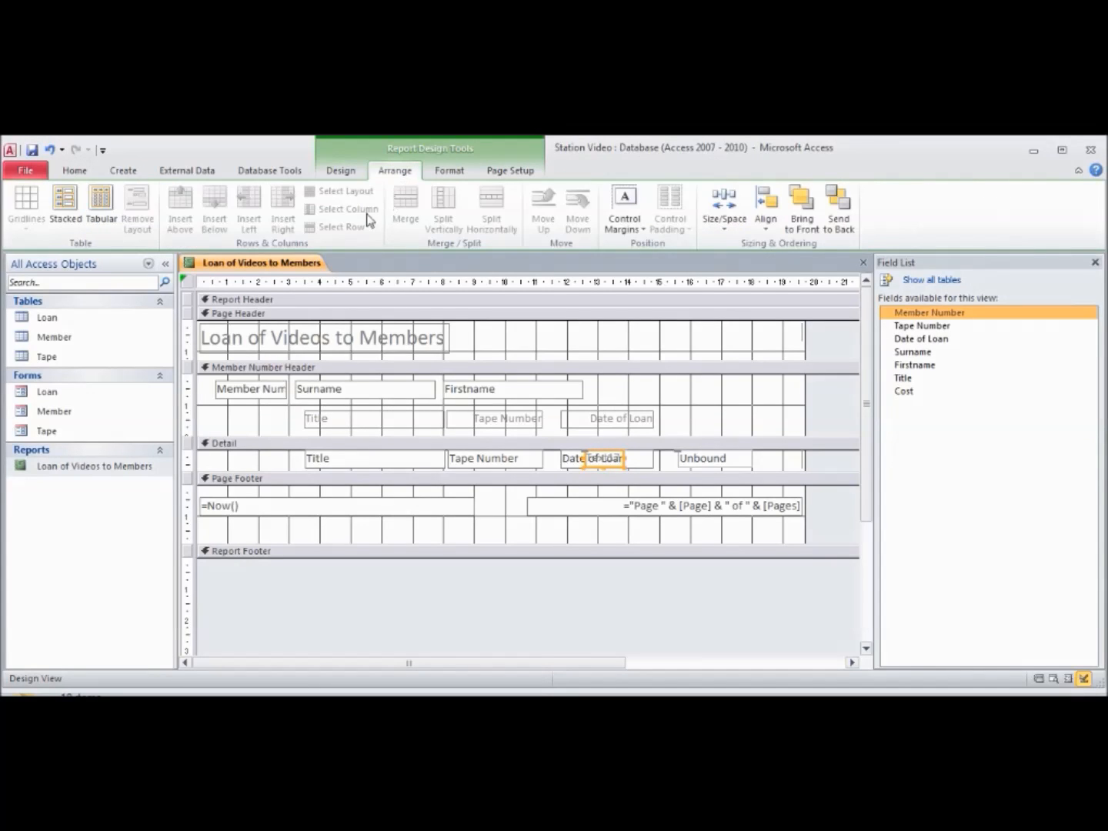
left_click(99, 201)
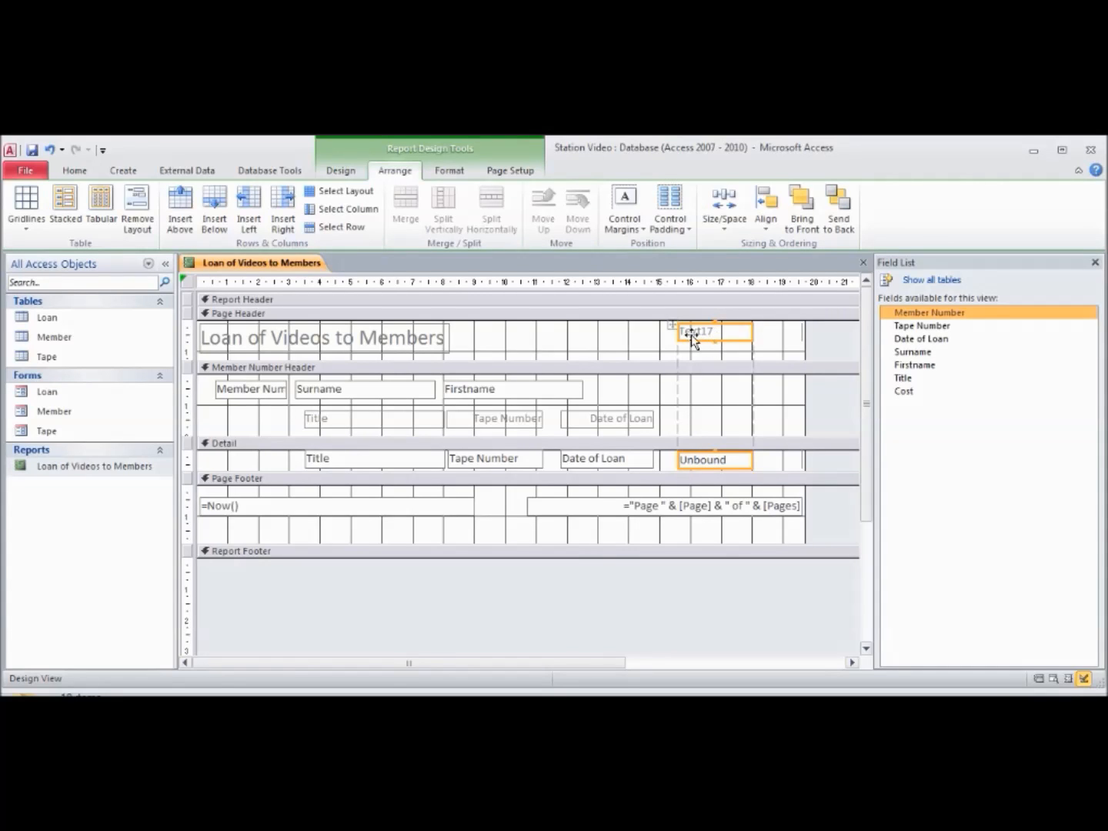
left_click_drag(695, 341, 697, 375)
left_click(138, 208)
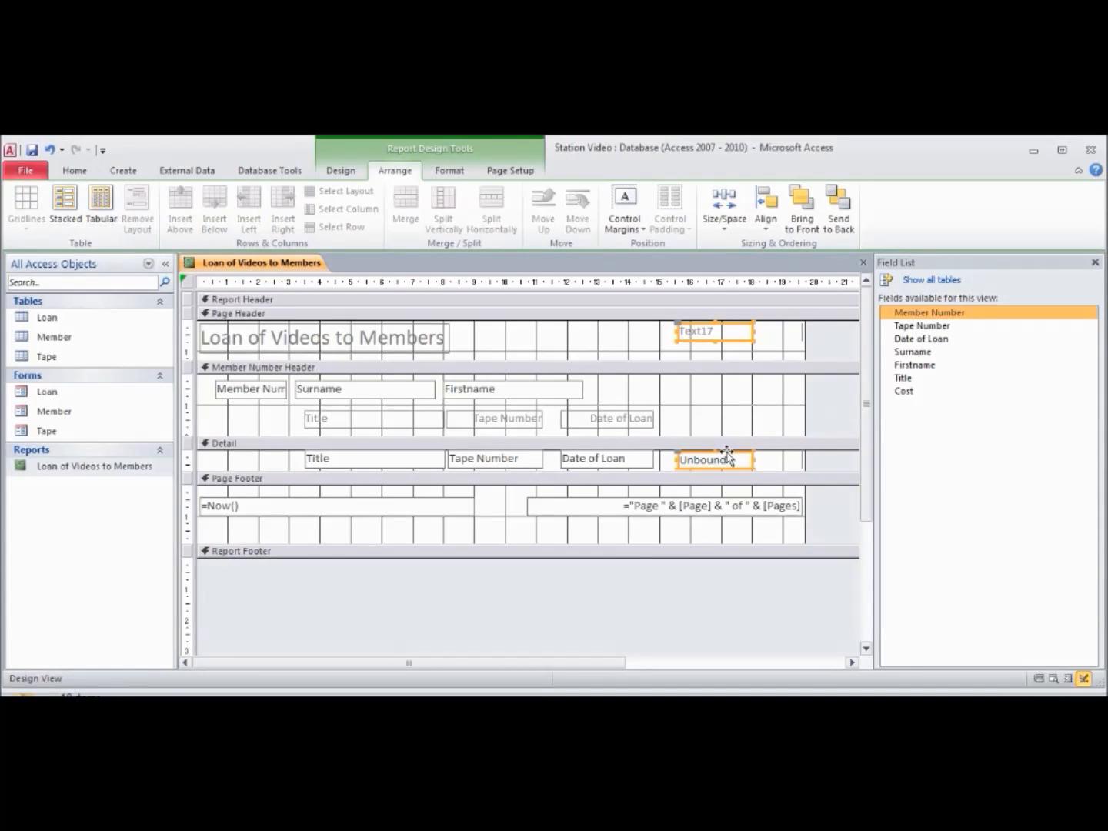
- Move the new text box's label from the Page Header into the Member Number Header, in line beside the Date of Loan label
left_click_drag(706, 336, 717, 383)
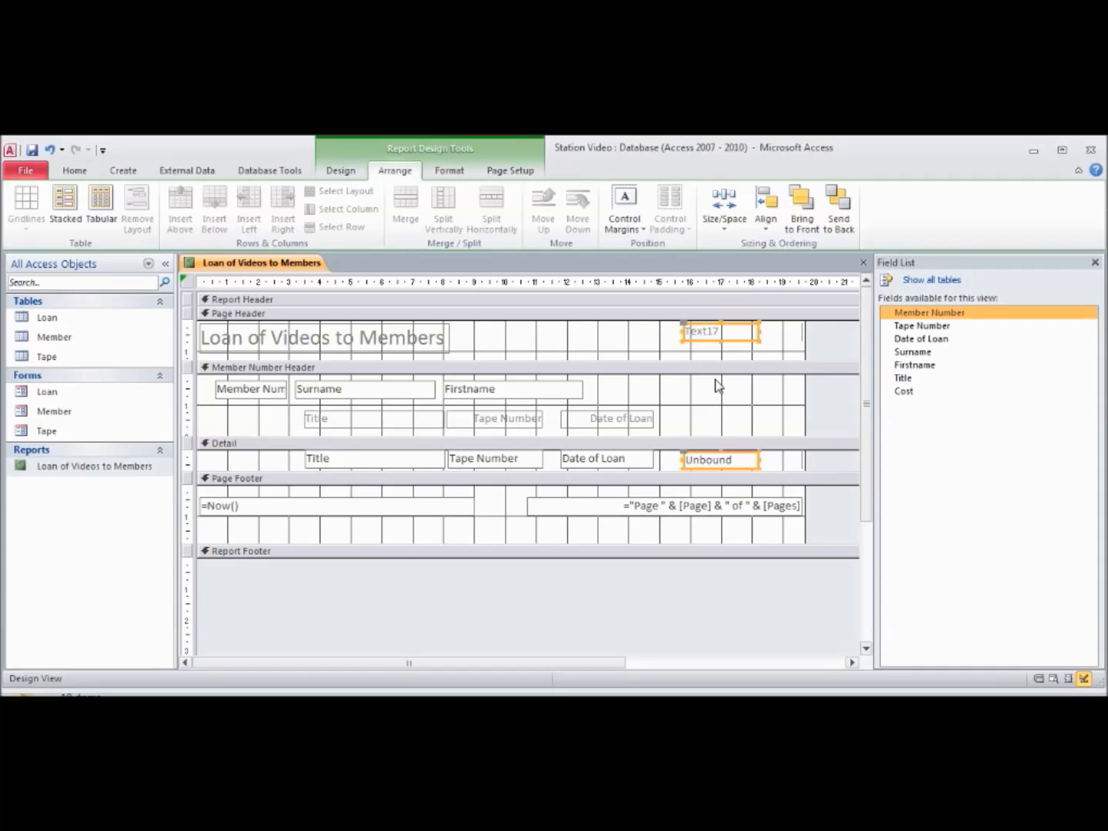
left_click(654, 338)
left_click(708, 343)
left_click_drag(700, 349, 695, 432)
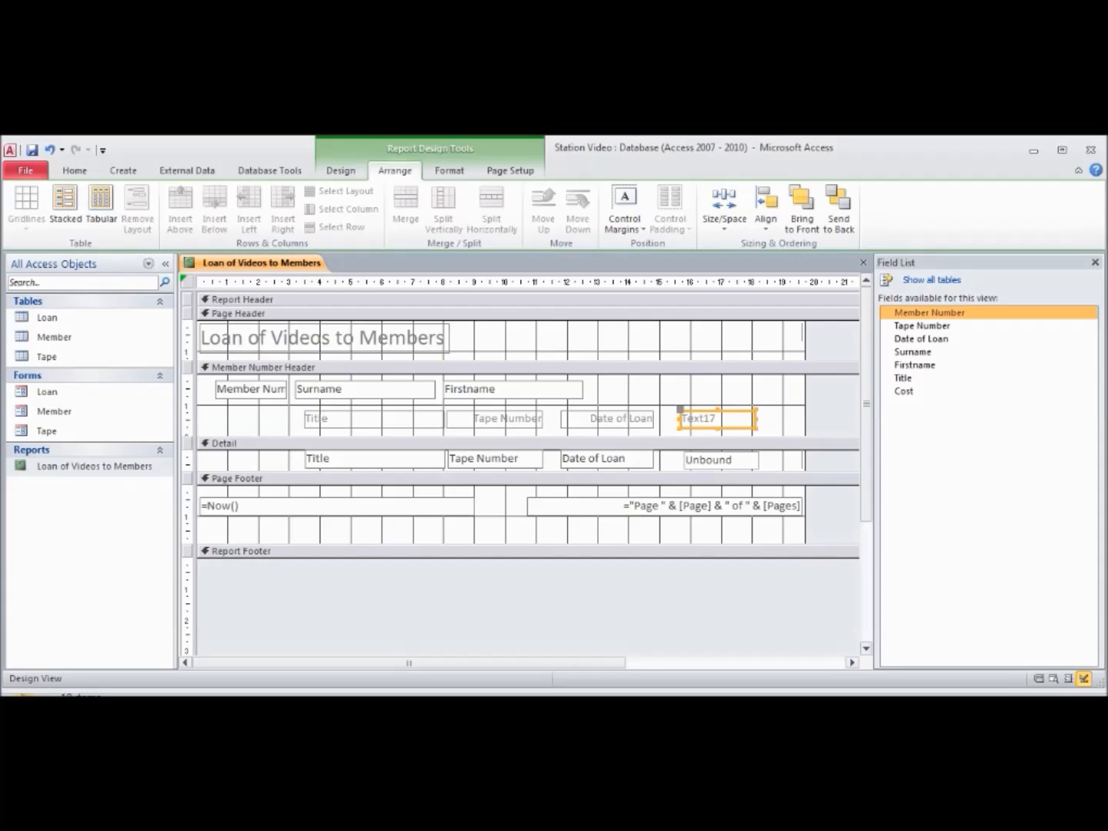
- Close the Loan of Videos to Members report and save its design changes
left_click(864, 263)
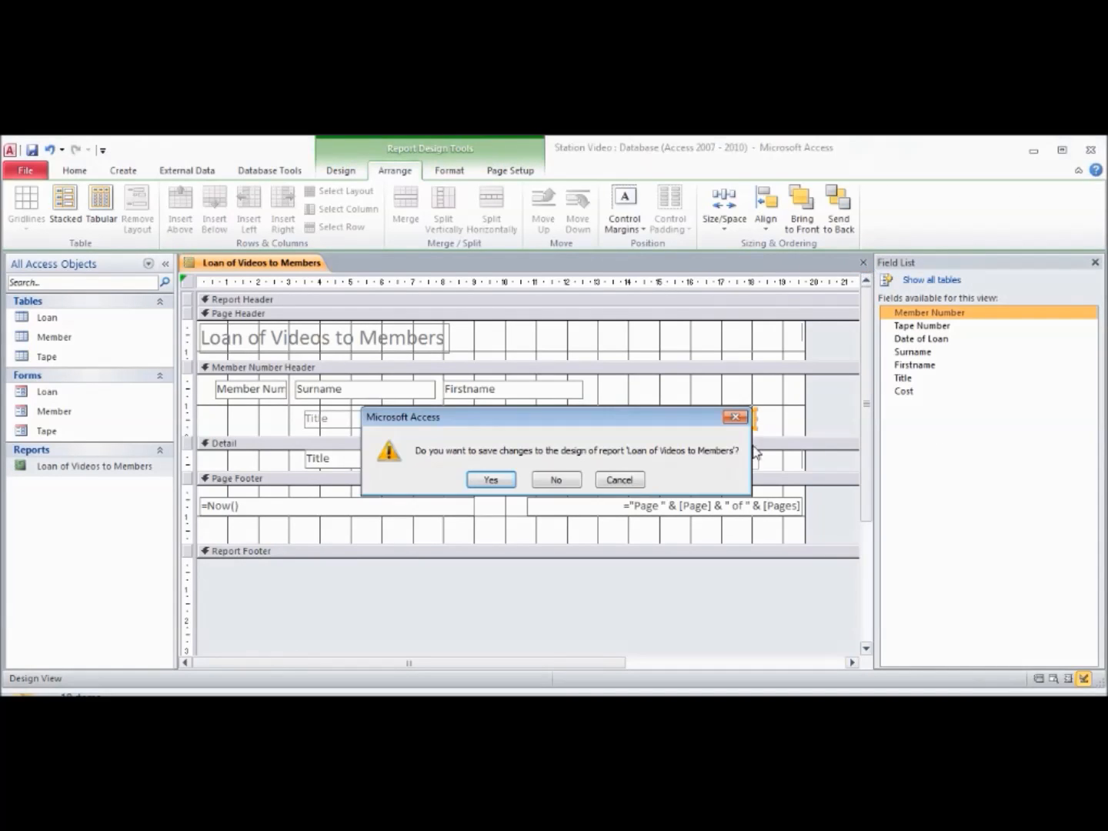
left_click(492, 480)
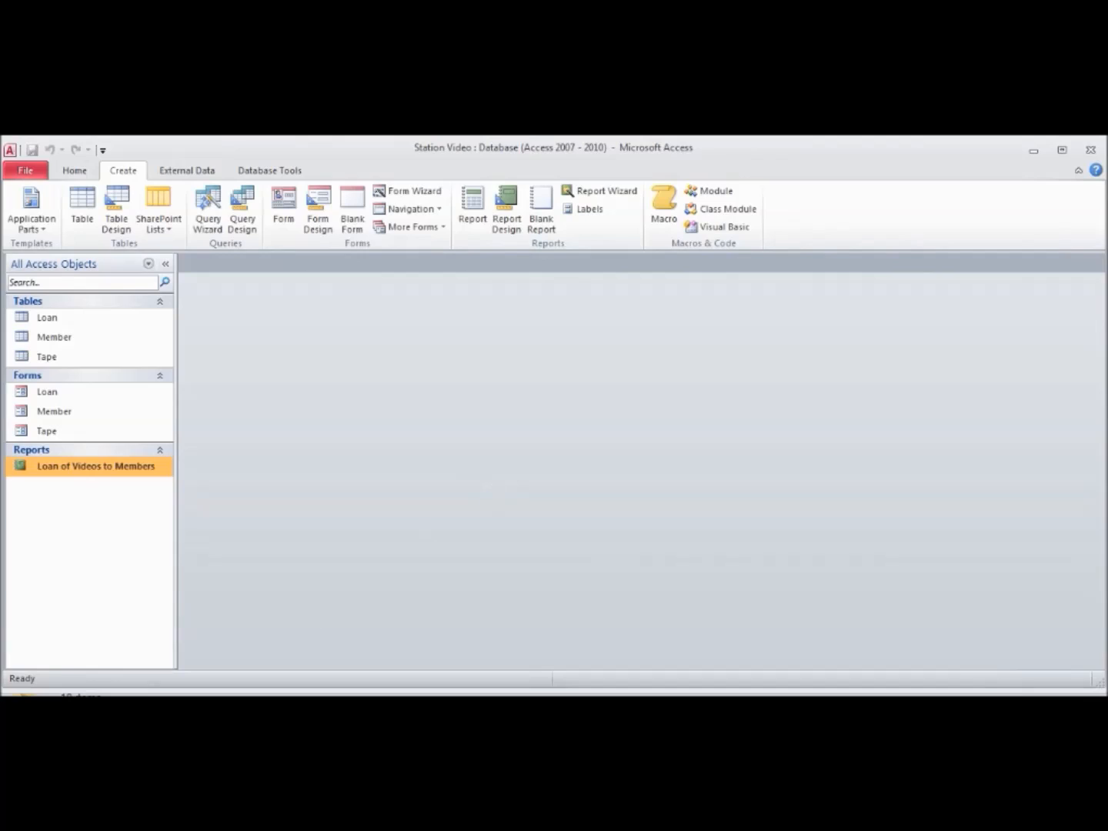